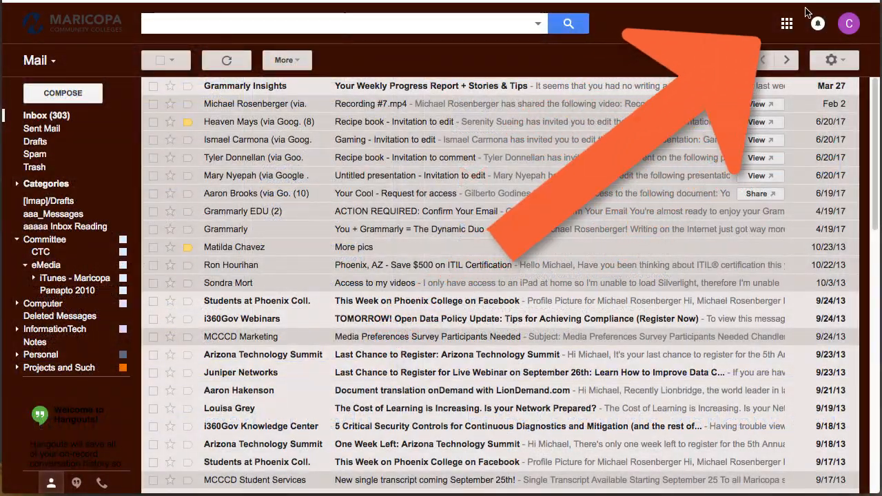
- Open the Google apps grid at the top right of the Gmail inbox
left_click(787, 24)
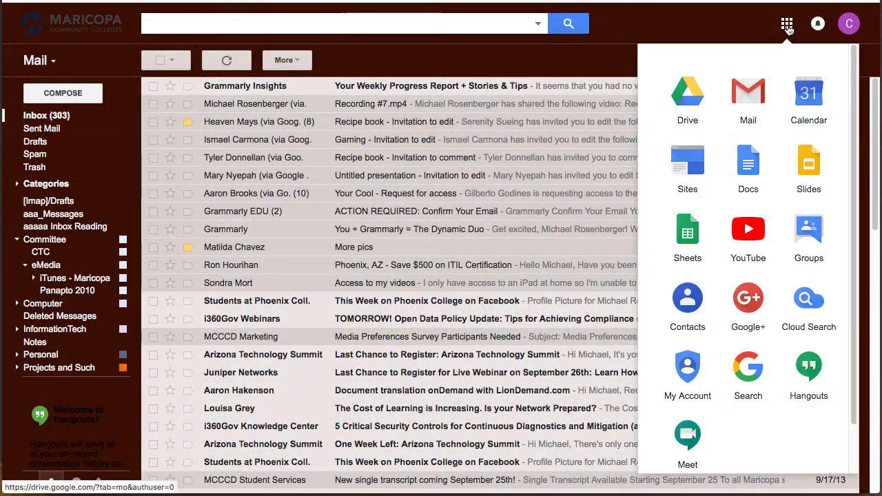
- Choose Drive from the Google apps launcher
left_click(692, 103)
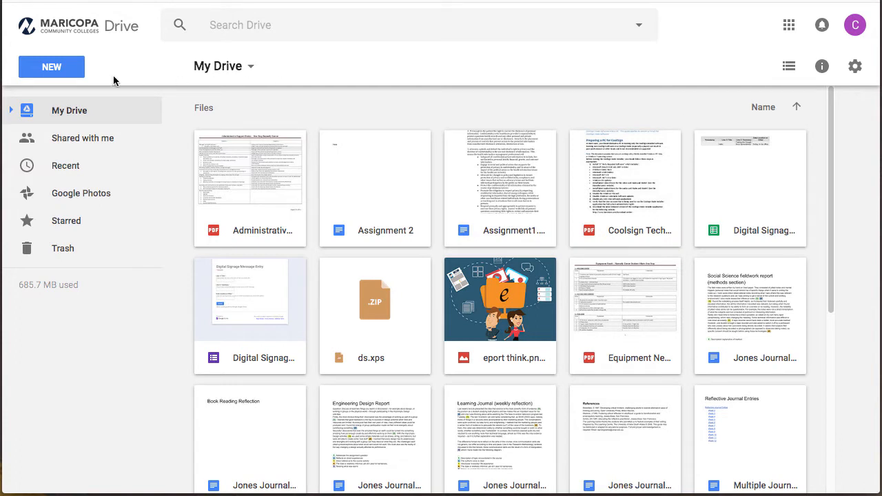
- Create a folder named 'ePortfolio' through New > Folder in My Drive
left_click(71, 75)
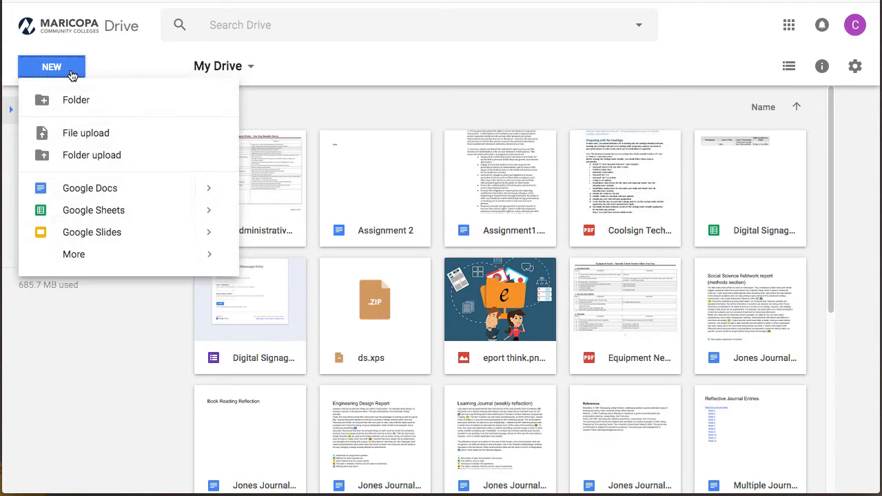
left_click(74, 101)
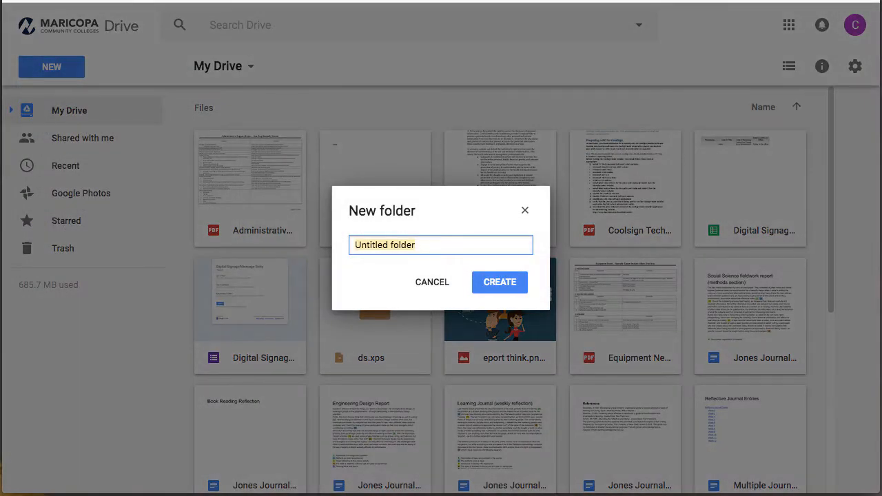
type("ePortfolio")
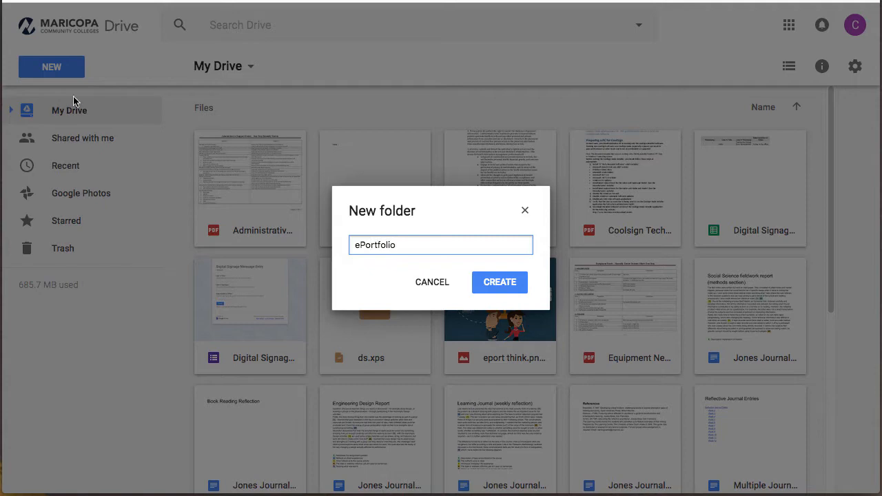
left_click(514, 282)
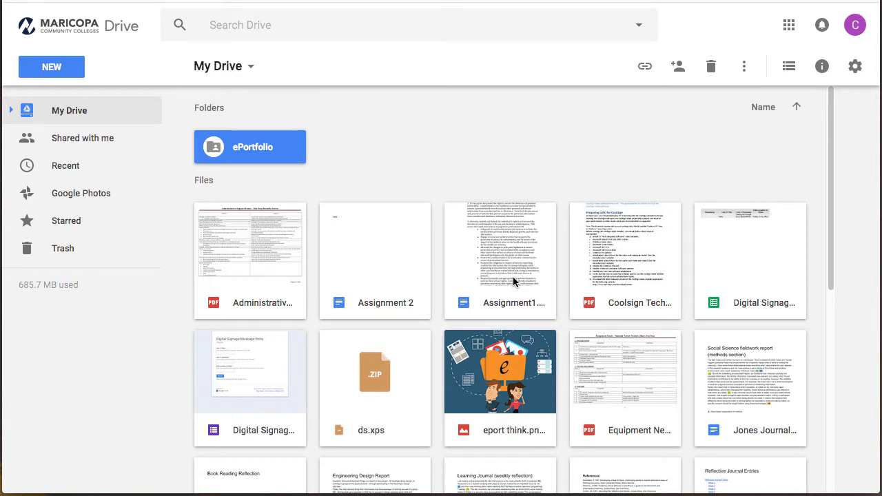
- Move the Administrative PDF and the rest of the first file row into ePortfolio
left_click(282, 238)
left_click(732, 261, "shift")
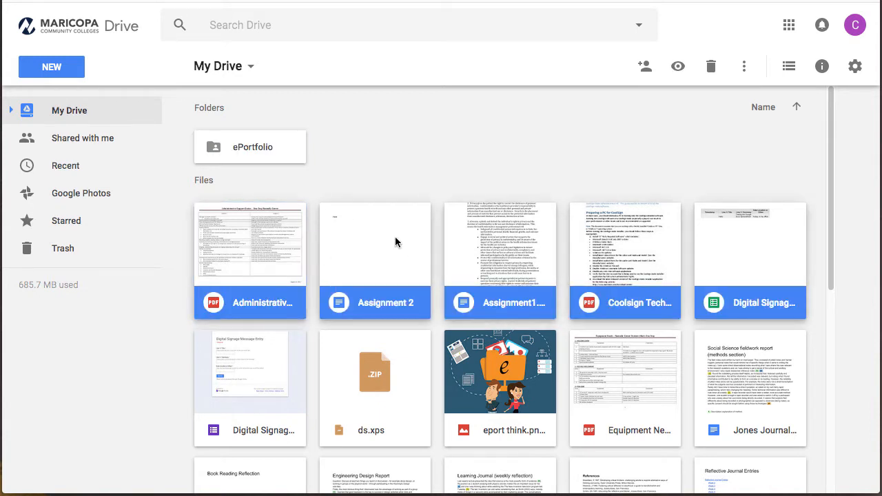
left_click_drag(263, 232, 265, 149)
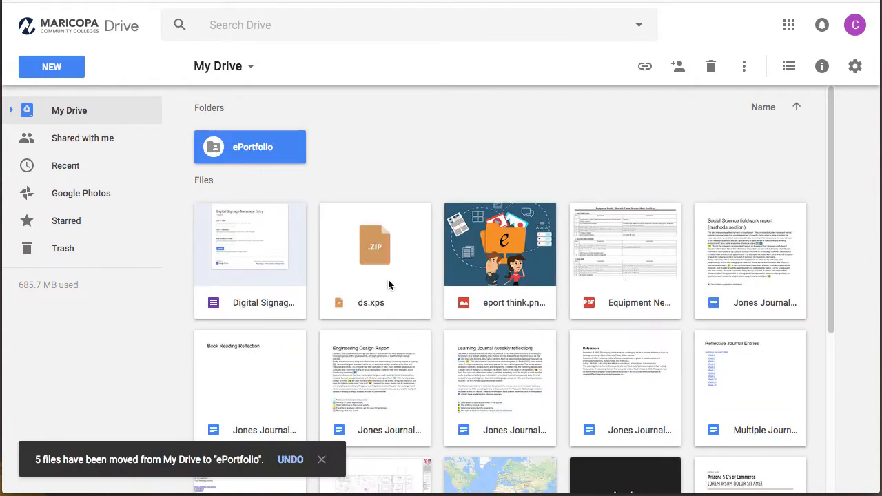
- Move the Jones Journal files through Multiple Journal into ePortfolio, then open that folder
left_click(619, 262)
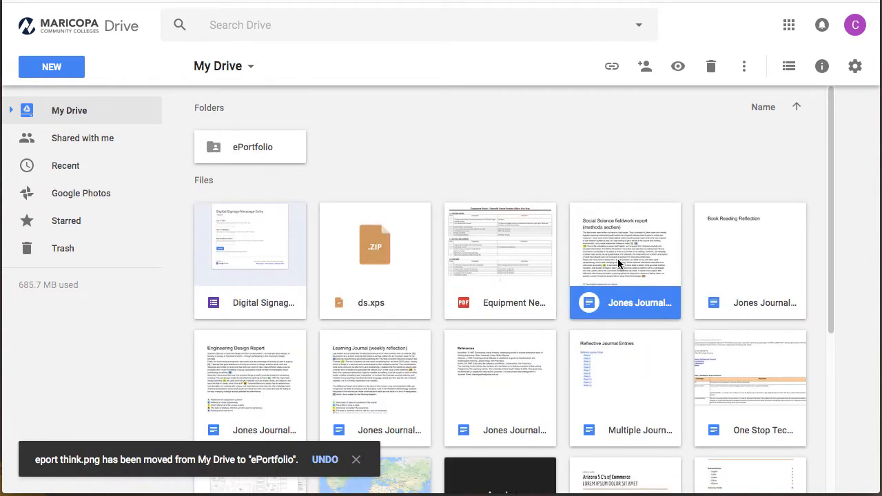
left_click(589, 379, "shift")
left_click_drag(597, 208, 259, 146)
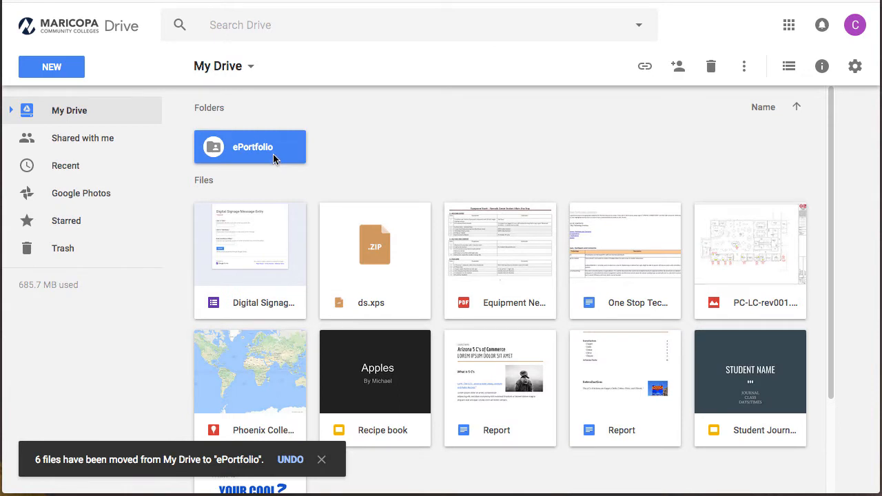
double_click(272, 153)
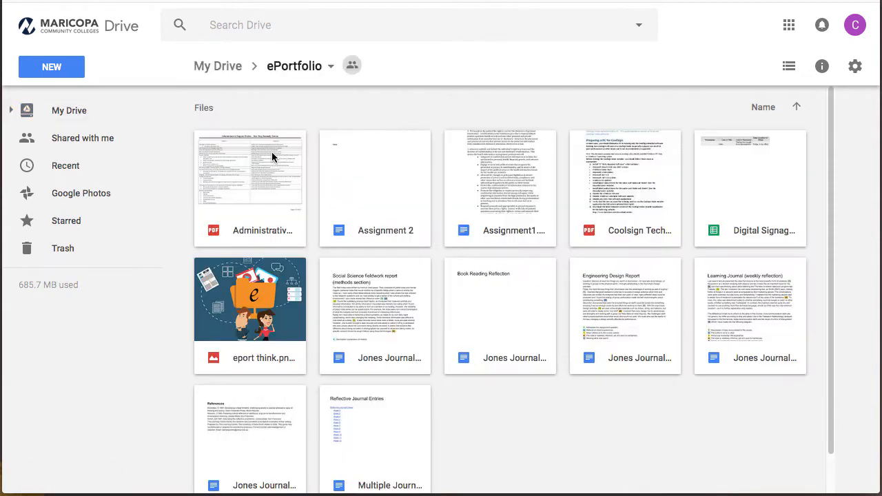
left_click(66, 73)
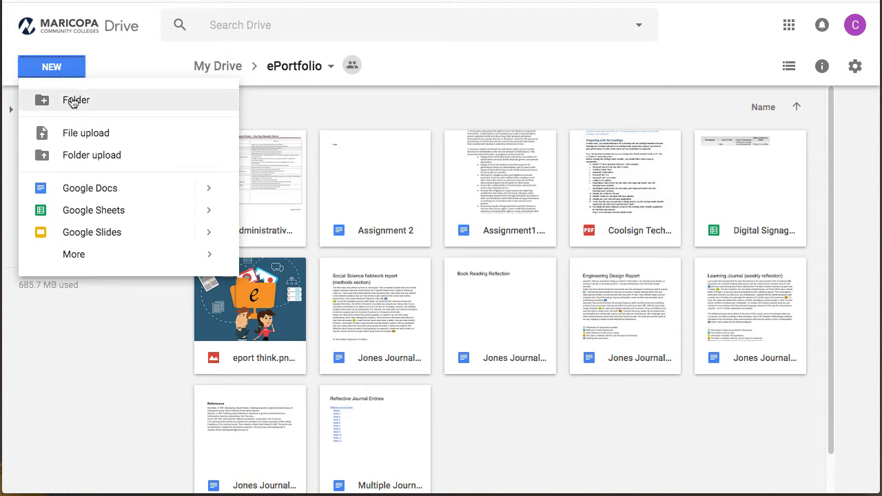
- Create a subfolder named 'Journals' inside ePortfolio
left_click(73, 100)
key("BackSpace")
type("Journals")
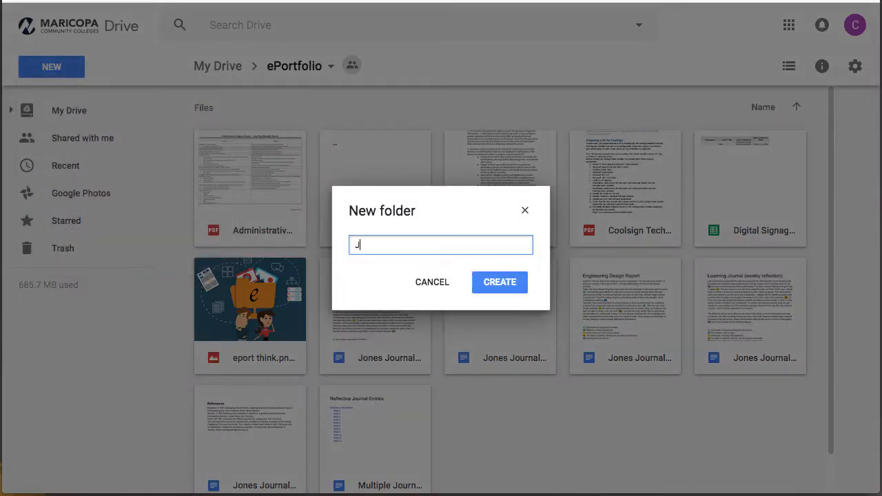
left_click(497, 281)
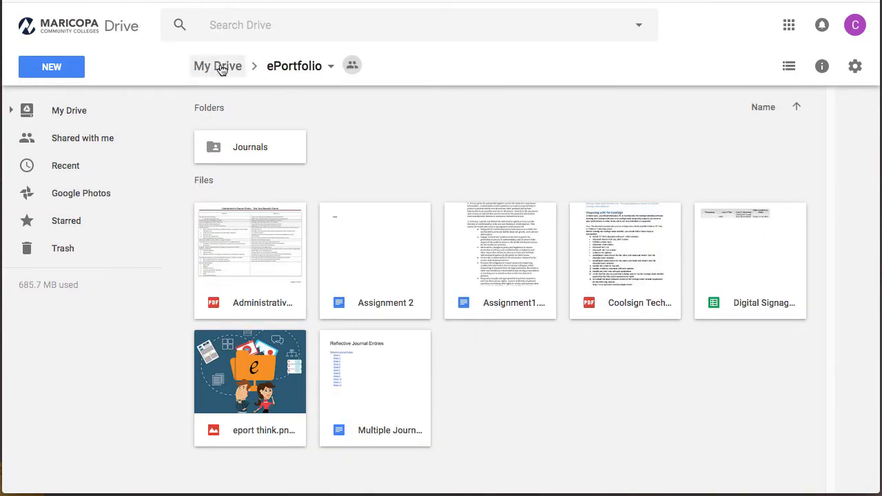
- Return to My Drive and reopen the ePortfolio folder
left_click(220, 67)
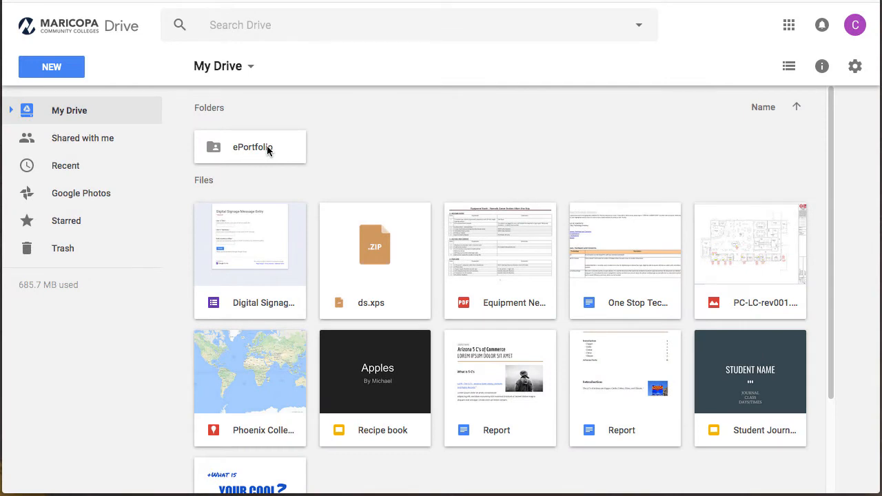
left_click(263, 150)
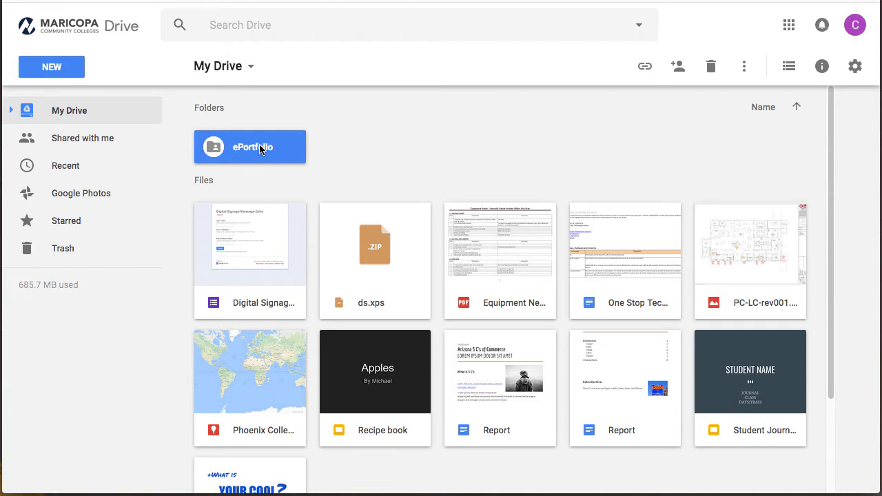
double_click(249, 152)
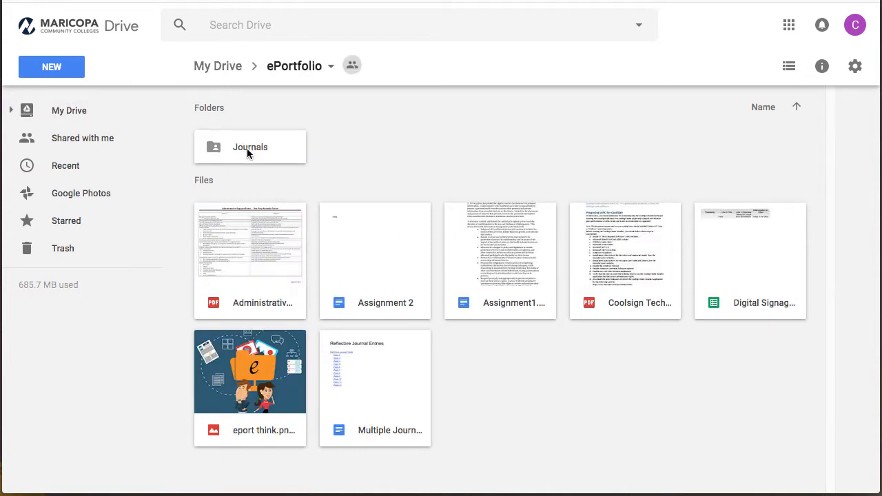
- Set ePortfolio's link sharing to 'On - Anyone with the link' and save it
left_click(330, 69)
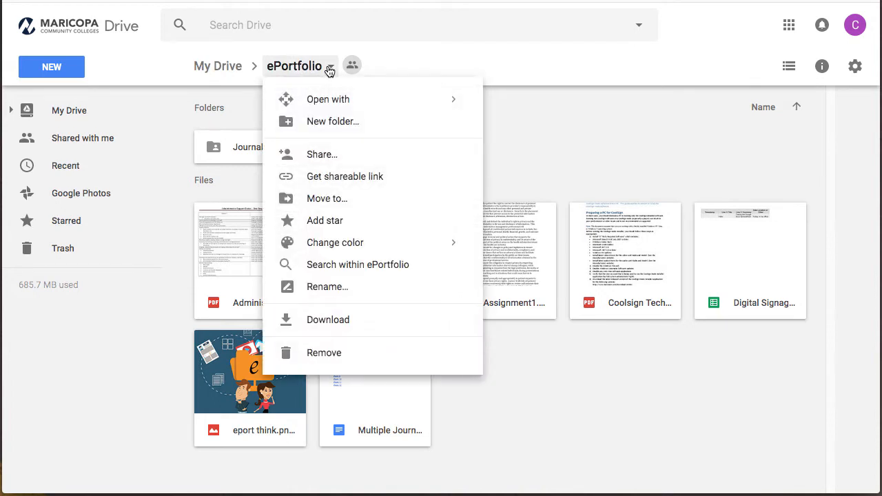
left_click(328, 158)
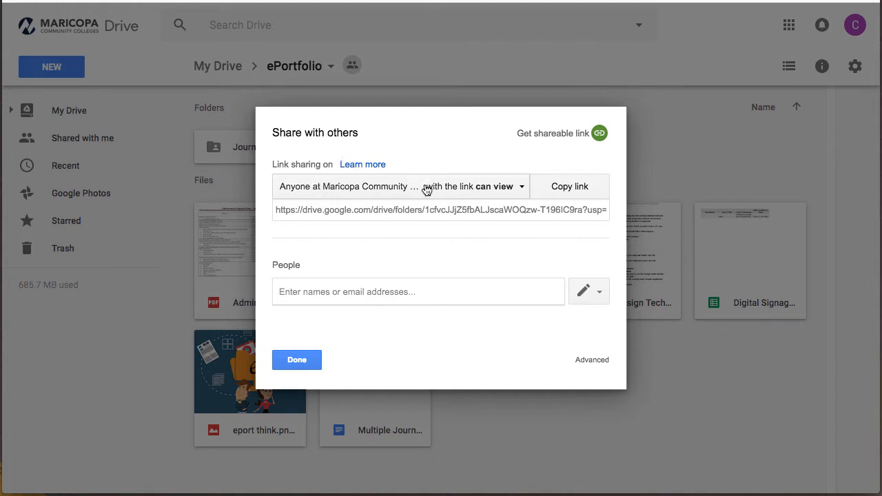
left_click(522, 189)
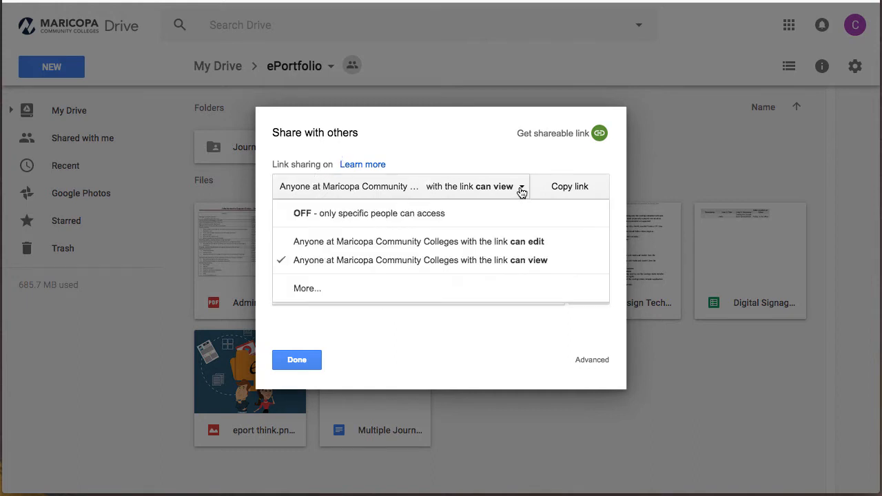
left_click(307, 290)
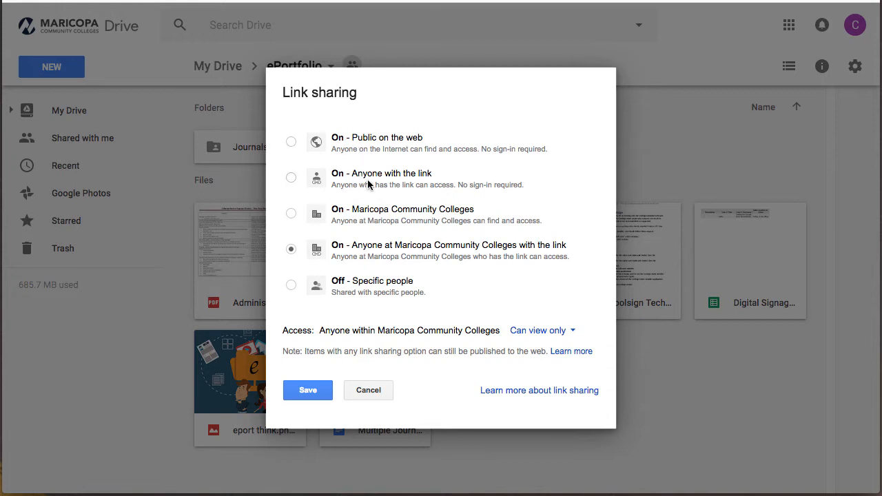
left_click(291, 178)
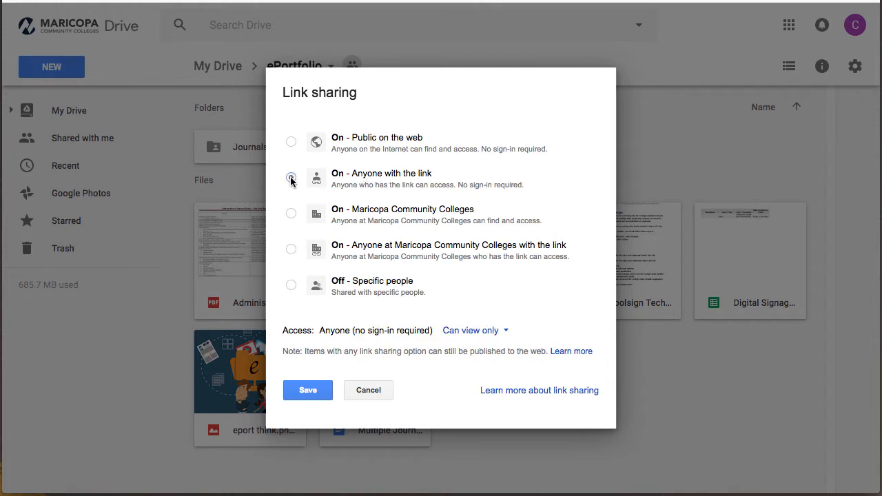
left_click(295, 391)
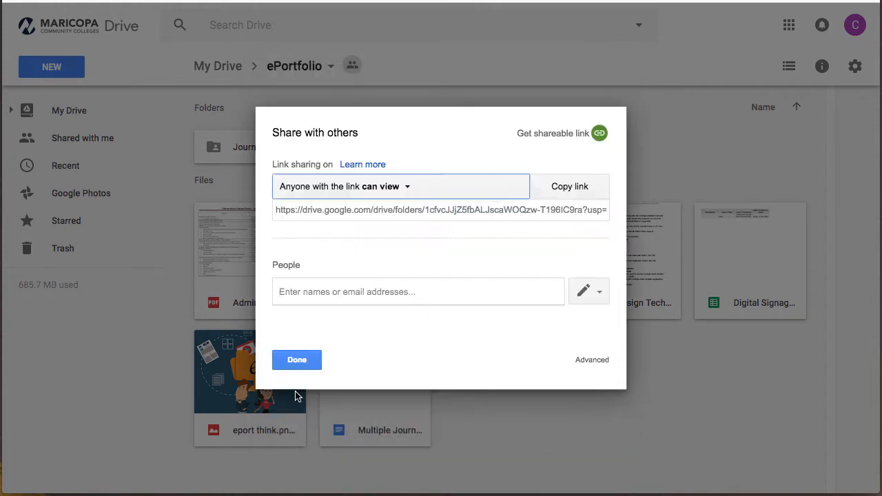
left_click(297, 362)
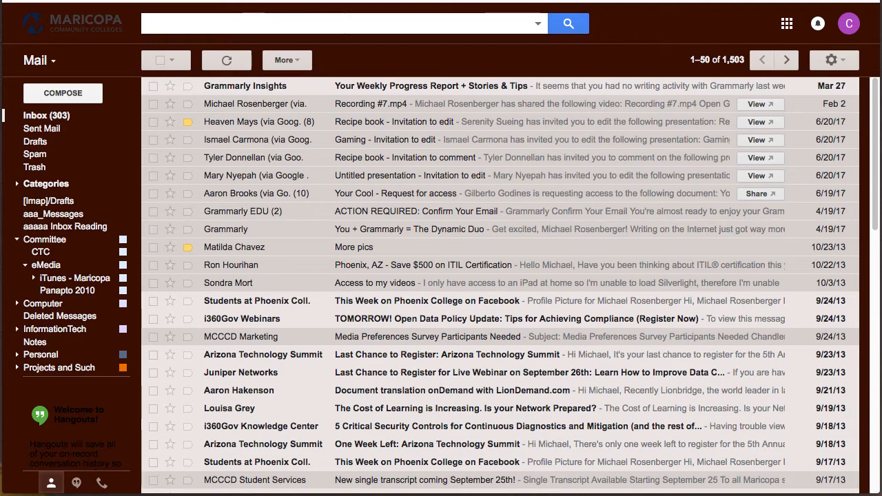
- Open the Google apps launcher in Gmail and expand More for additional apps
left_click(788, 31)
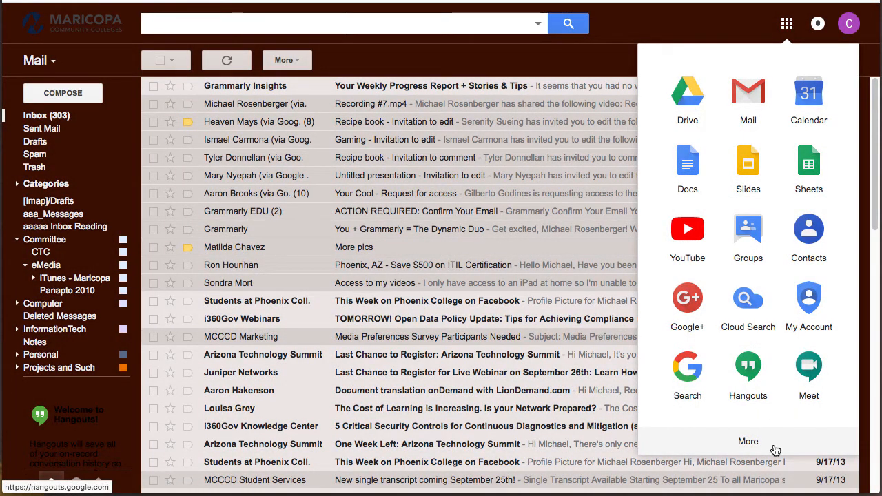
left_click(750, 443)
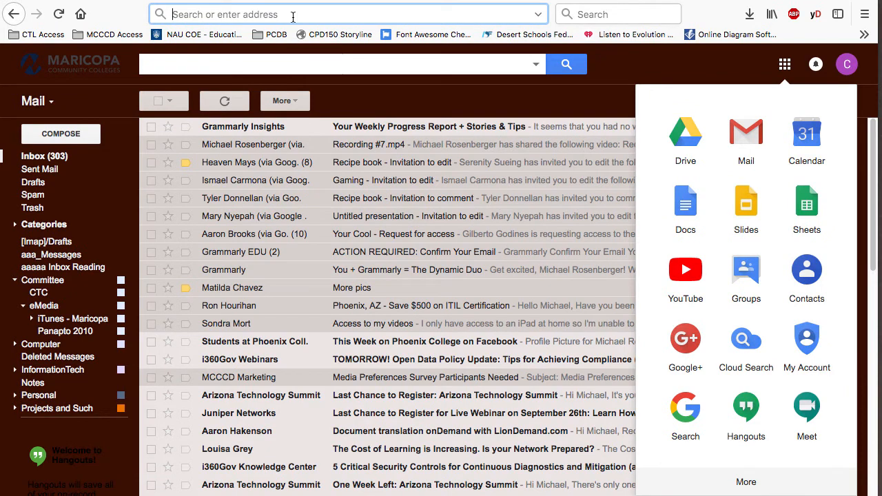
- Load Google Sites by typing 'sites' in the address bar, then switch to New Google Sites
type("sites.google.com/")
key("Return")
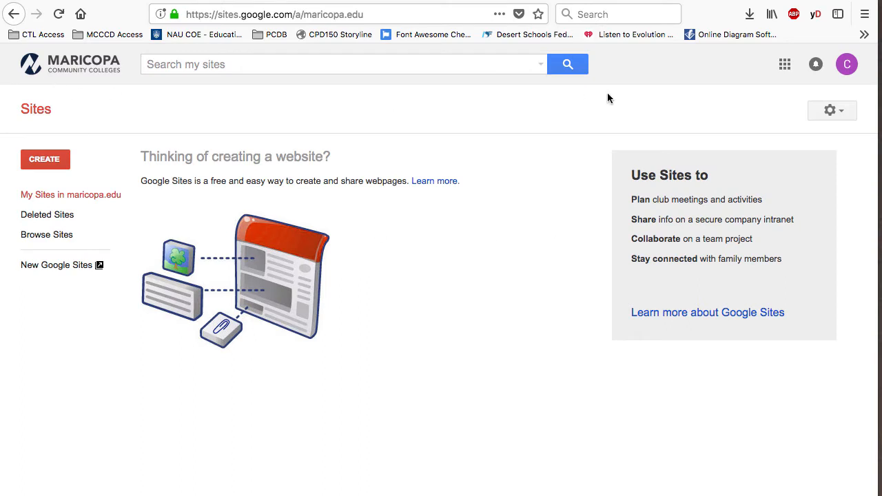
left_click(786, 65)
left_click(52, 162)
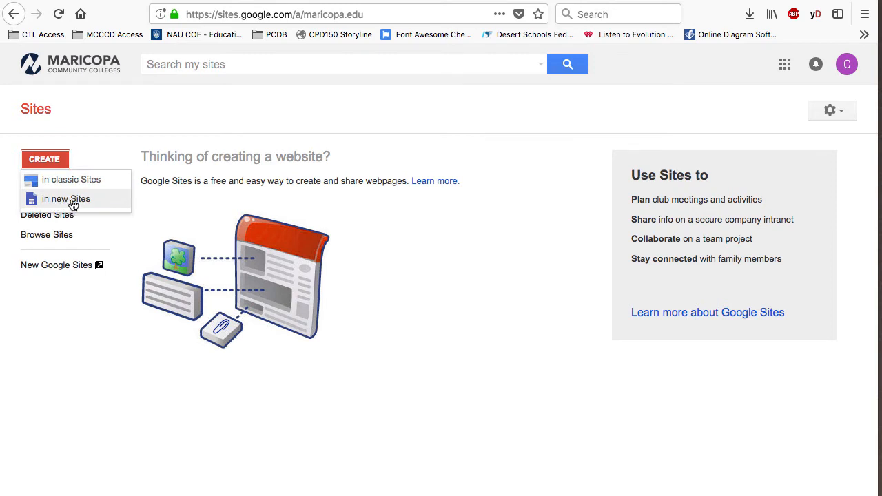
left_click(80, 350)
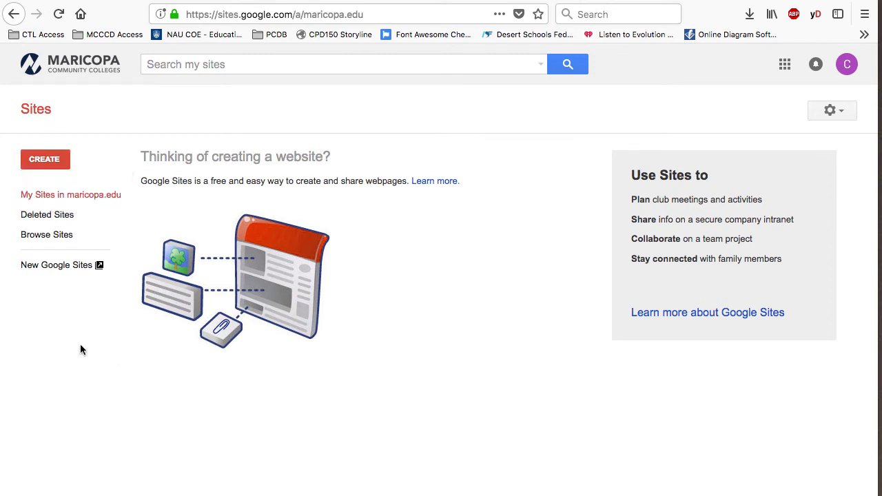
left_click(58, 267)
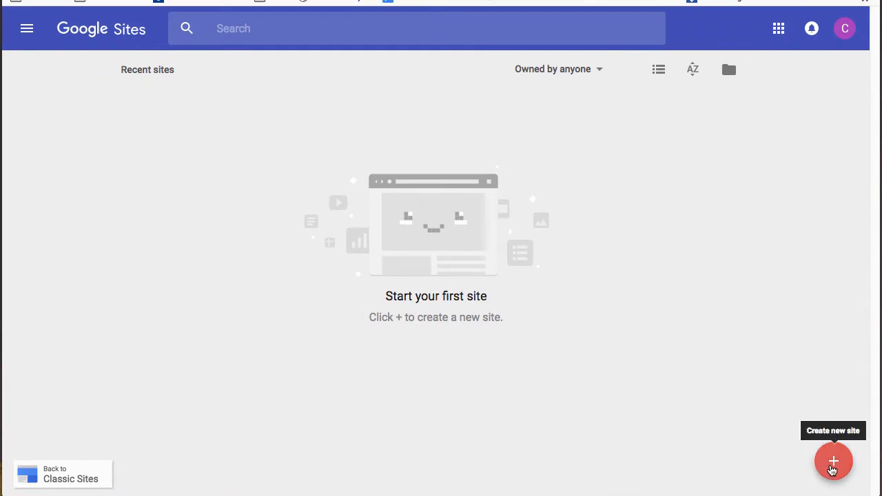
- Start a blank site named 'ePortfolio' and set its header title to the owner's first name
left_click(833, 464)
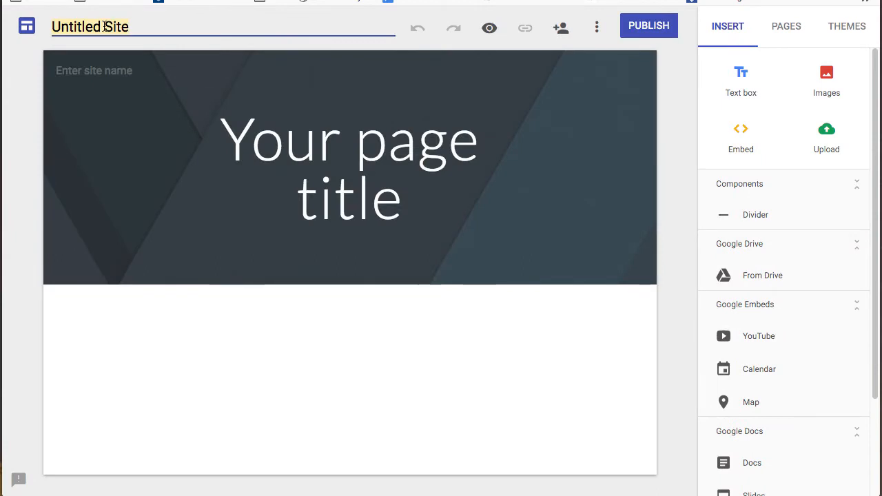
type("ePortfolio")
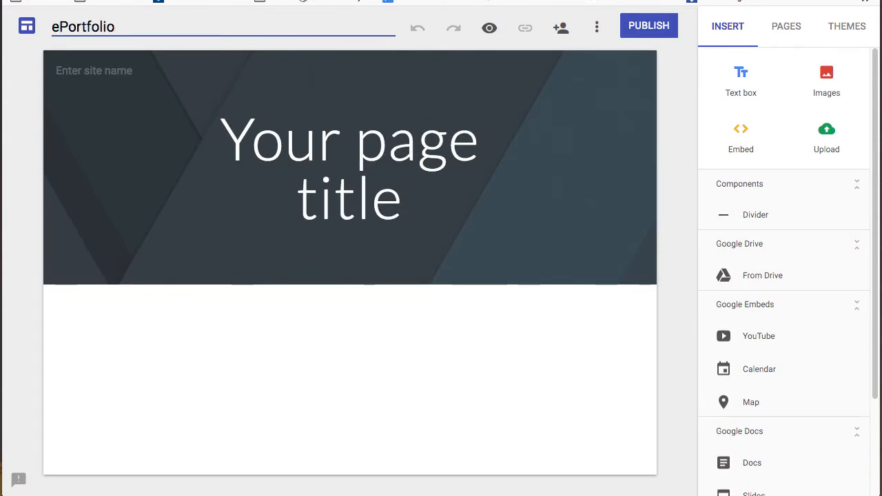
left_click(411, 199)
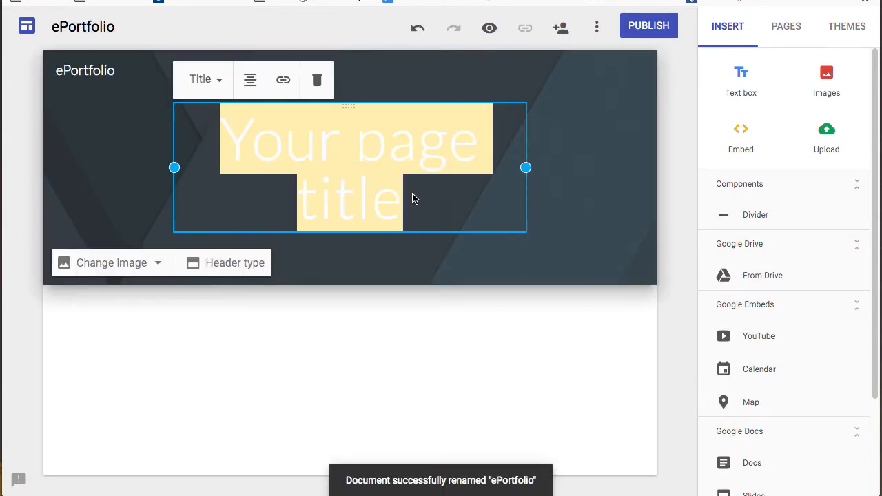
type("Michael")
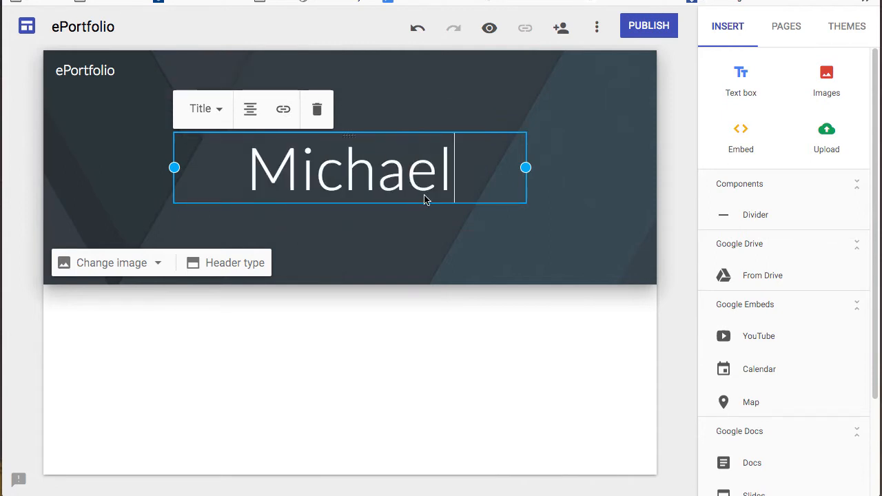
left_click(549, 368)
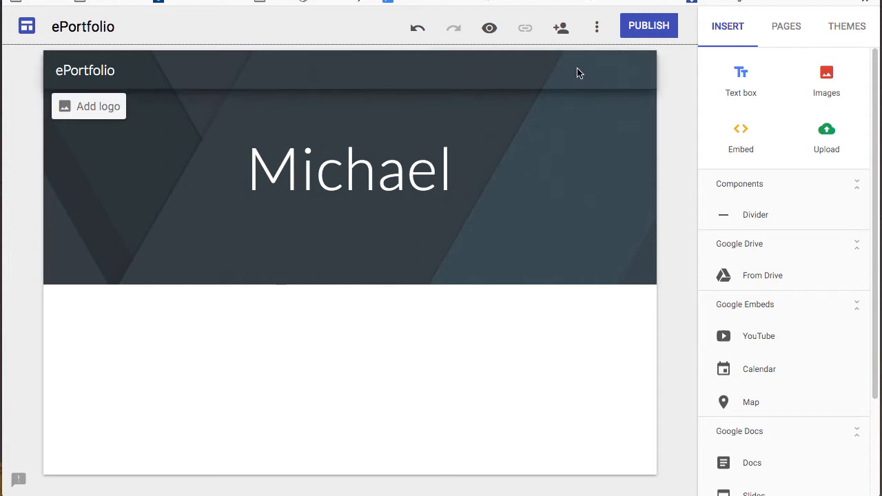
- Add a new 'About me' page with the advanced custom path 'bio'
left_click(795, 32)
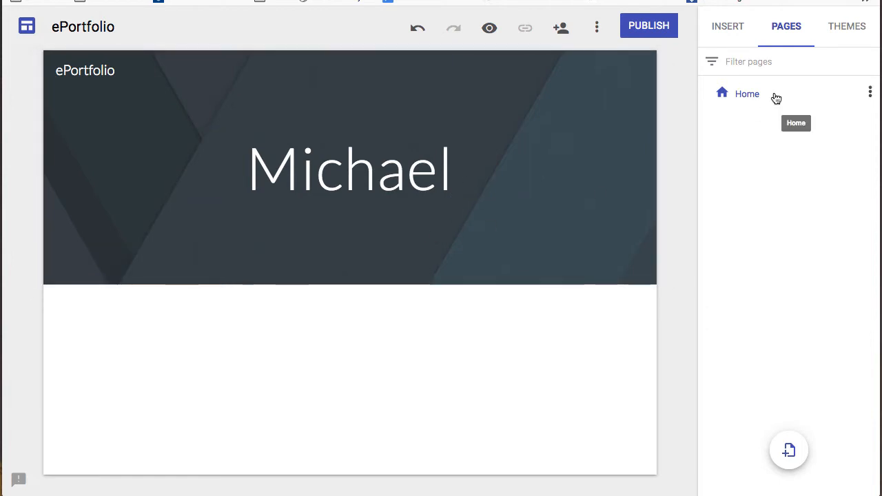
left_click(790, 452)
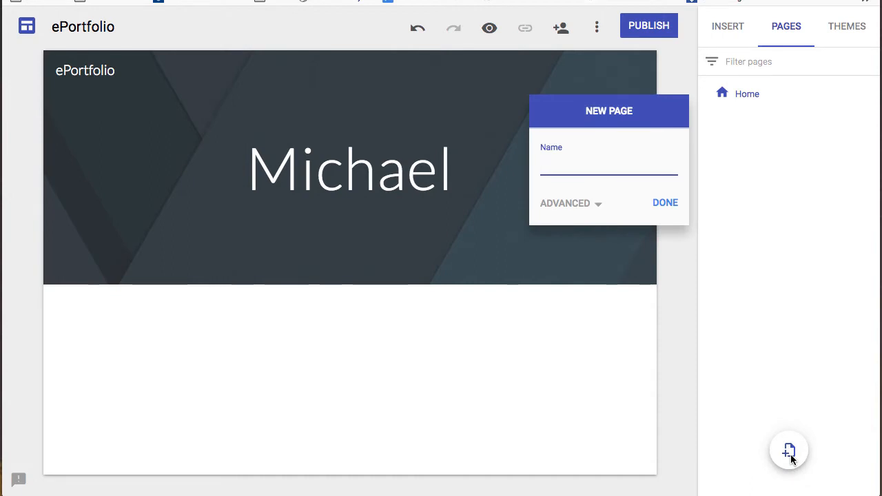
type("About me")
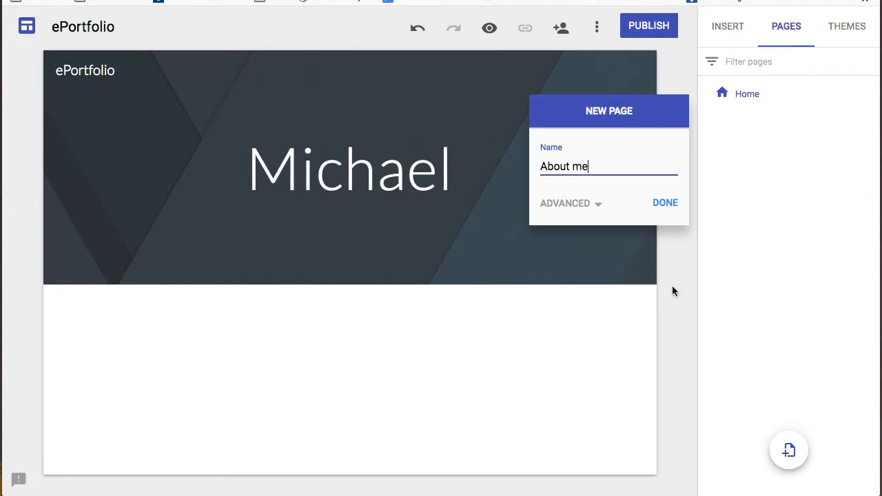
left_click(597, 205)
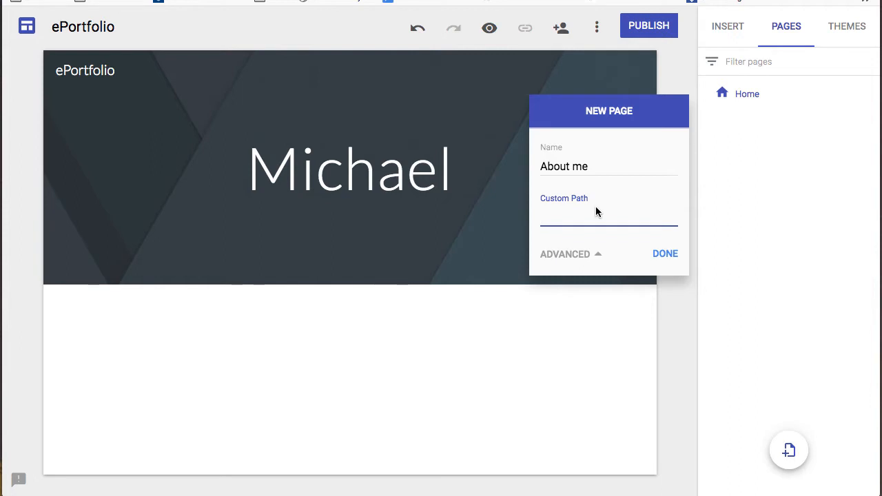
type("bio")
left_click(657, 254)
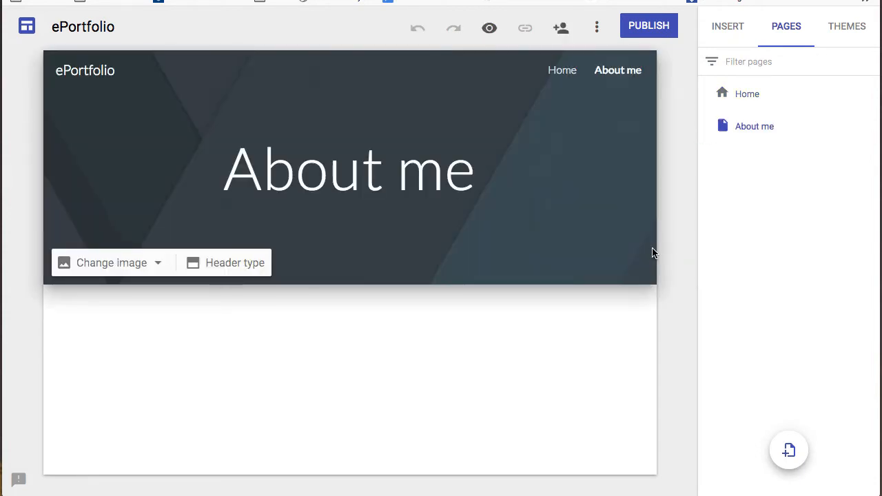
- Add a new page named 'Learning Goals' to the site
left_click(790, 451)
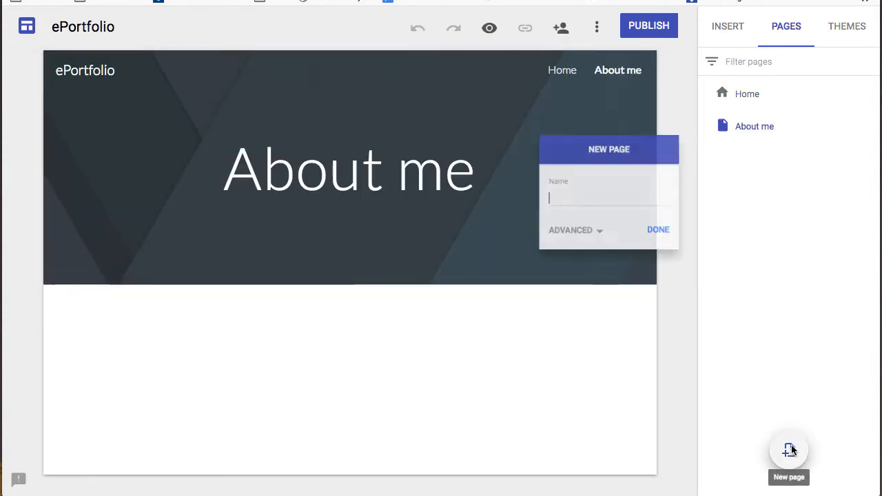
type("Learn")
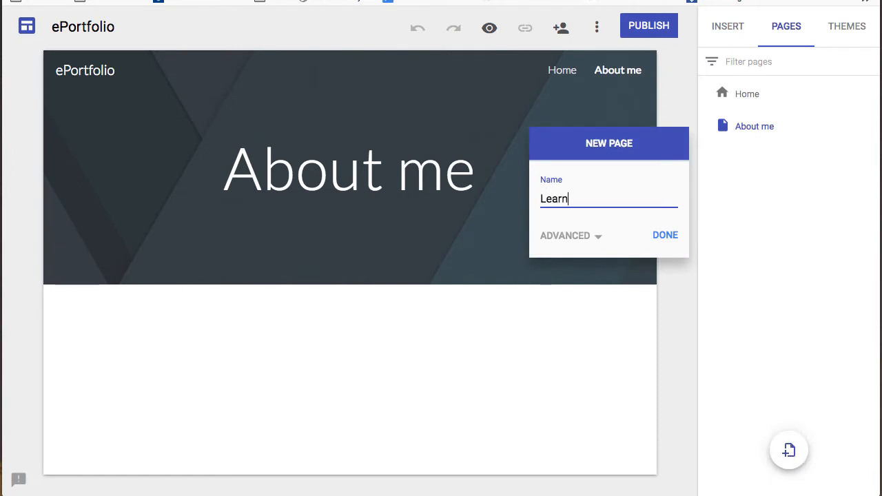
type("ing Goals")
key("Return")
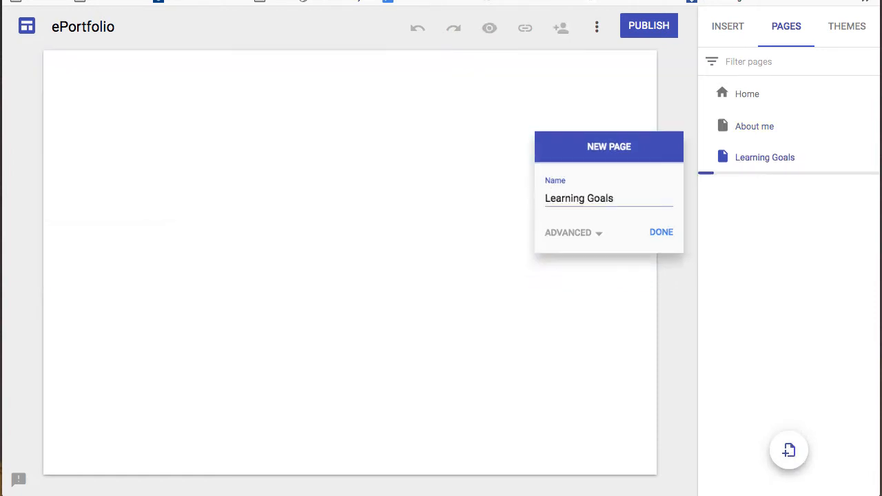
- Add a 'Reflection, Review, and Discussions' page with custom path 'reflect', placed directly below Home
left_click(789, 450)
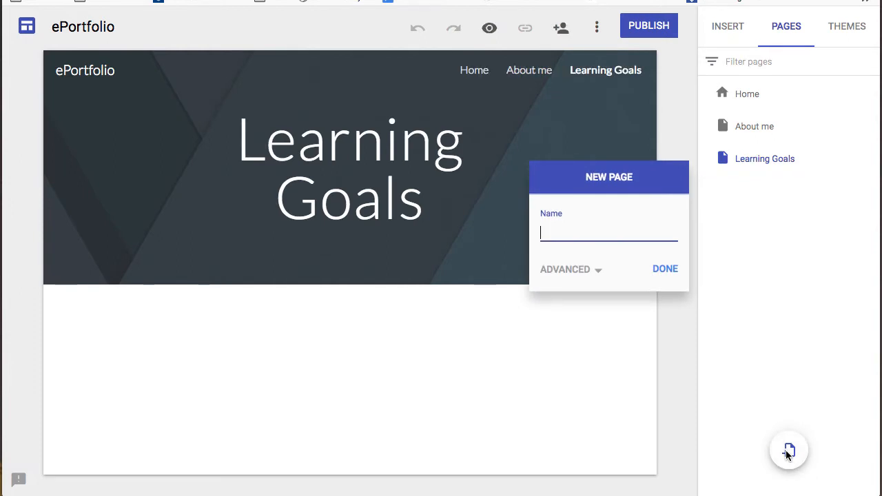
type("Reflection, Review, and Discussions")
left_click(571, 269)
left_click(600, 282)
type("reflect")
left_click(672, 325)
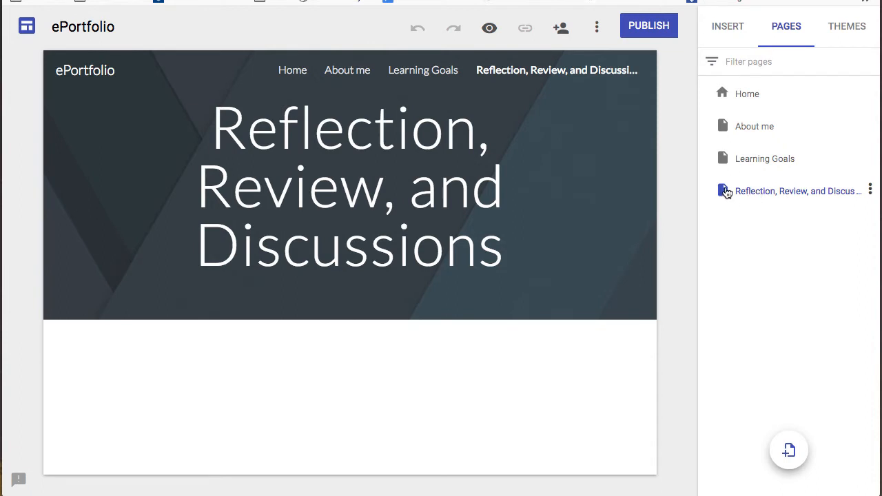
left_click_drag(724, 189, 725, 118)
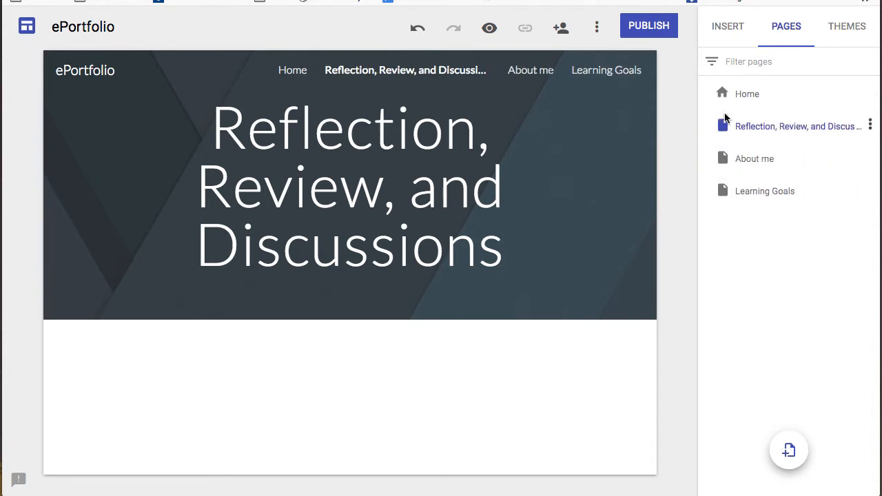
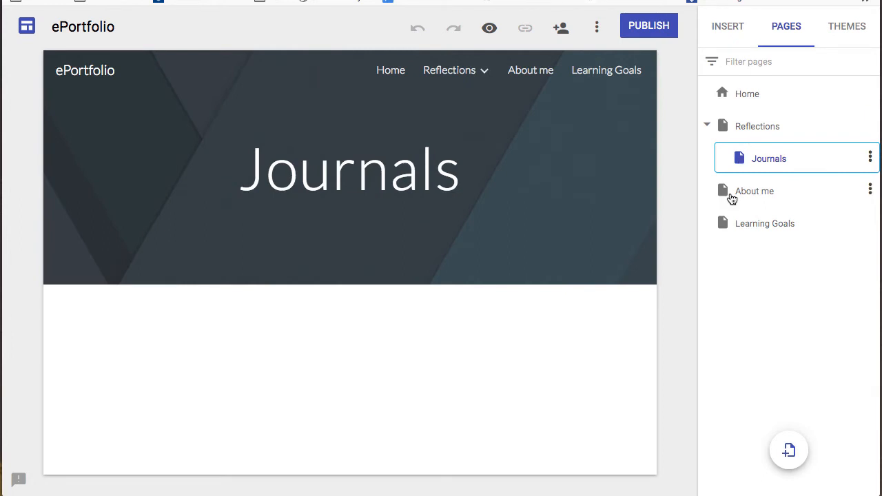
- Open the About me page, then go to the Journals subpage under Reflections
left_click(730, 195)
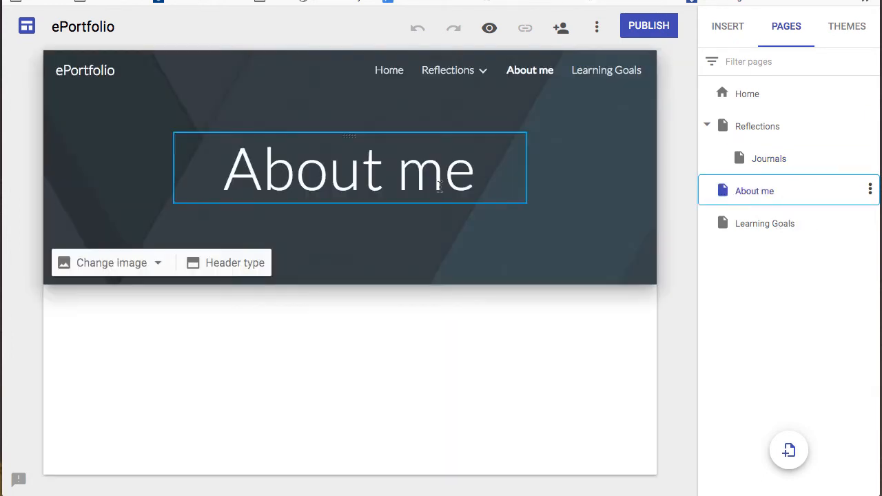
mouse_move(448, 75)
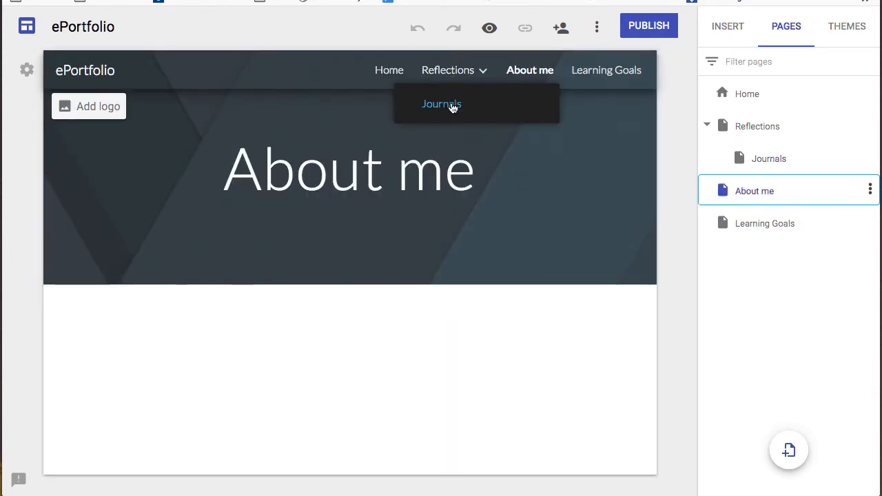
left_click(449, 103)
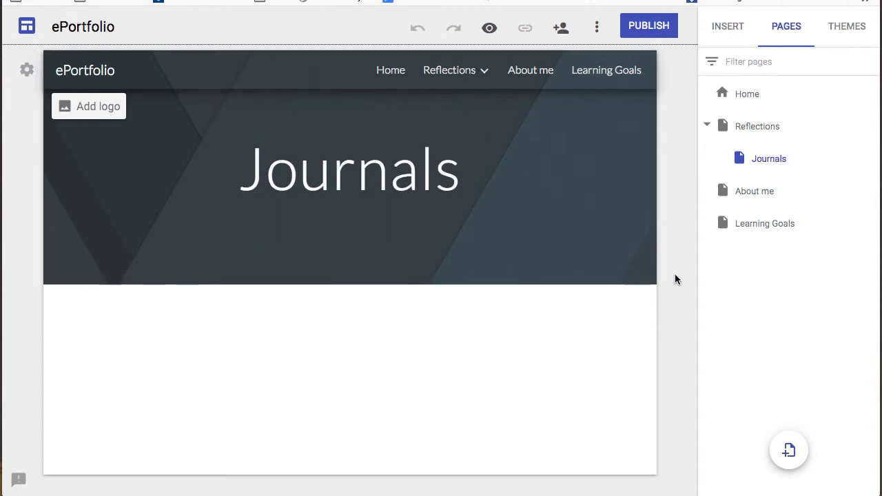
- Add a text box with 'Header', 'Hello world', 'List items:' and a bulleted list 1, 2, 3
left_click(741, 31)
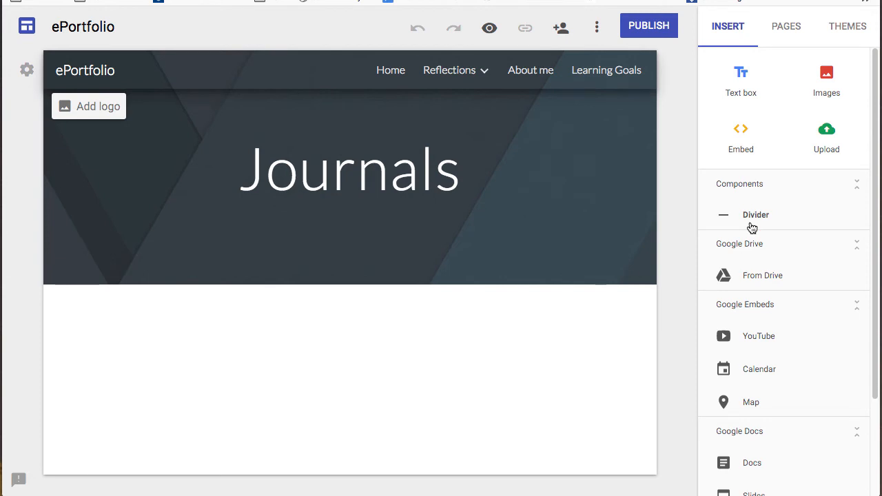
left_click(743, 81)
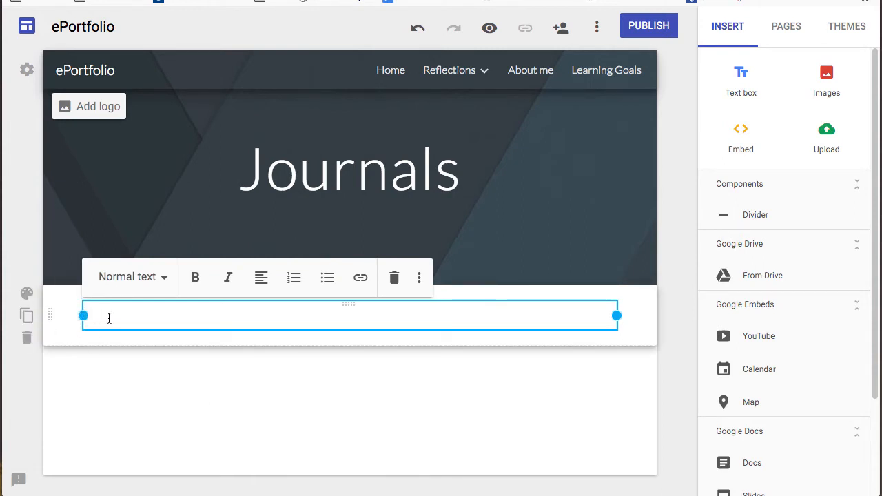
type("Header")
key("Return")
type("Hello world")
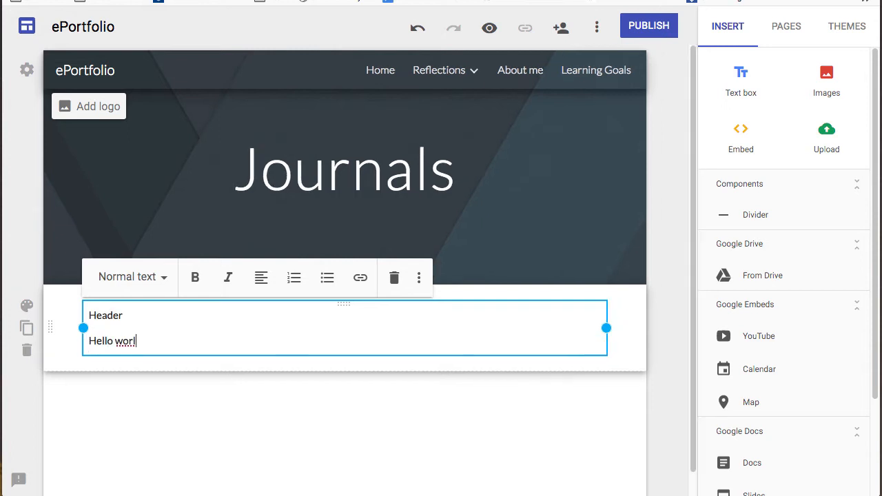
key("Return")
type("List items:")
key("Return")
type("- 1 2 3")
key("Return")
key("Return")
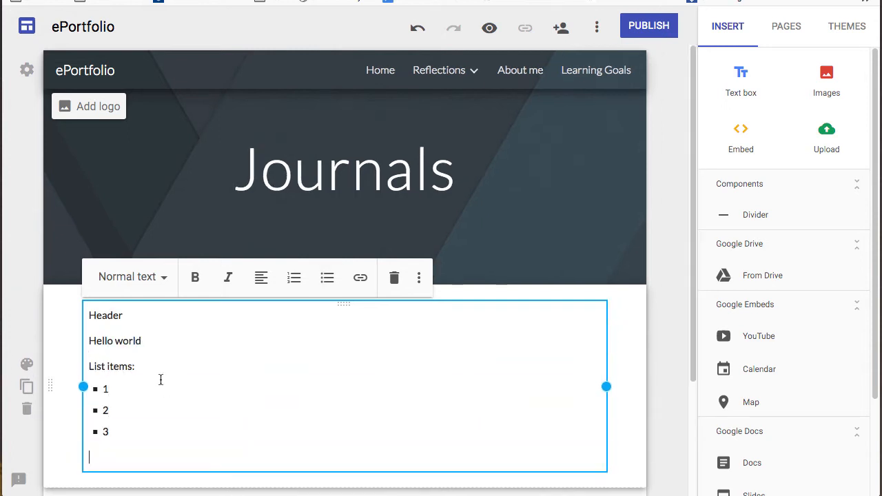
- Apply the Heading style to the word 'Header'
double_click(142, 316)
left_click(167, 279)
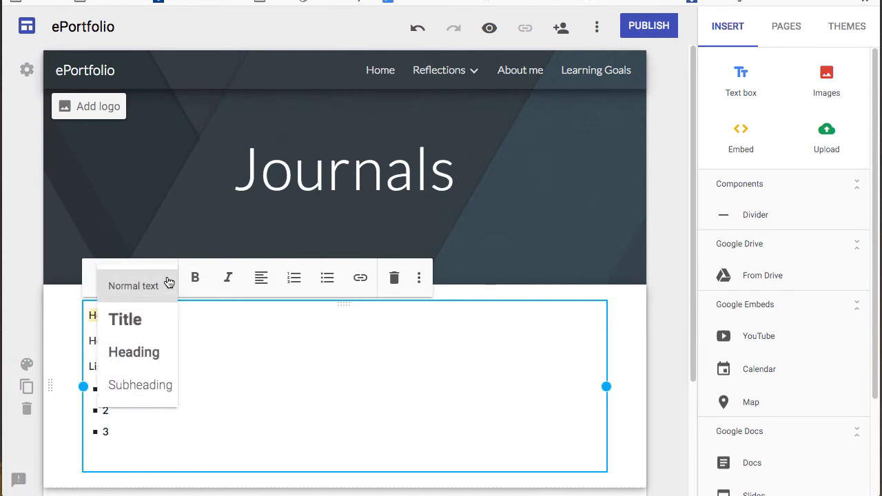
left_click(153, 356)
left_click(175, 359)
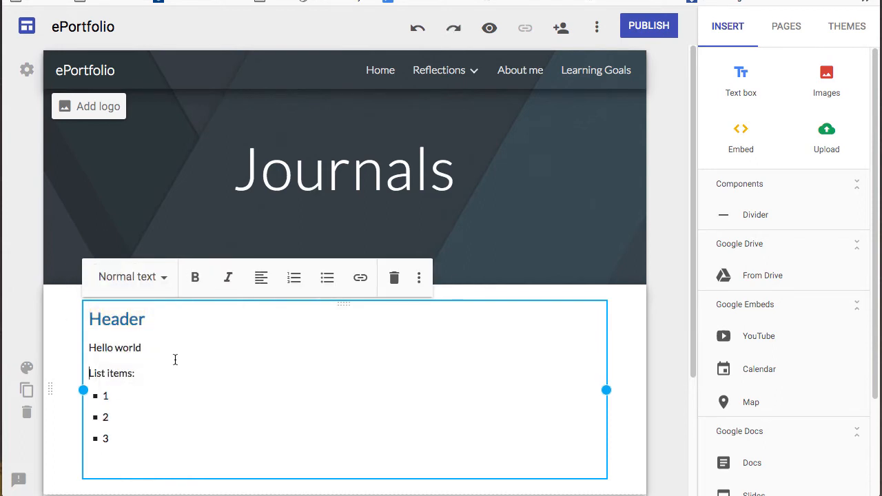
left_click(325, 457)
- Insert eport think.png from the ePortfolio Google Drive folder below the list
left_click(827, 81)
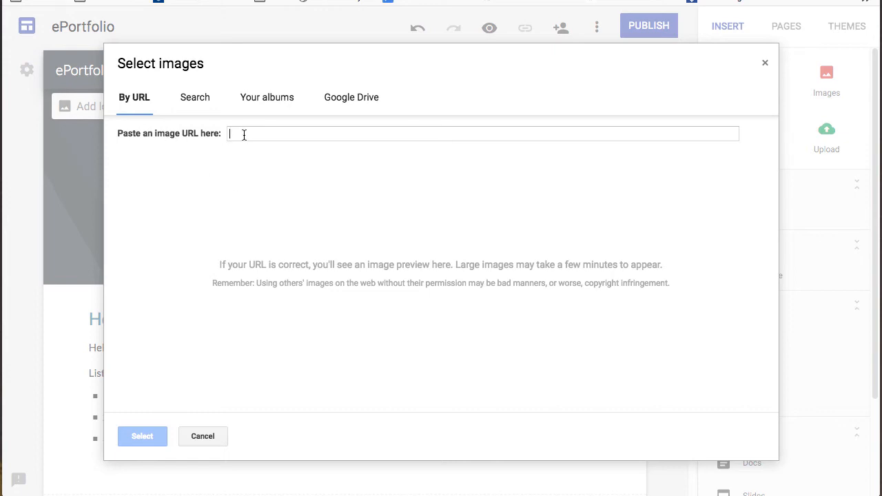
left_click(194, 99)
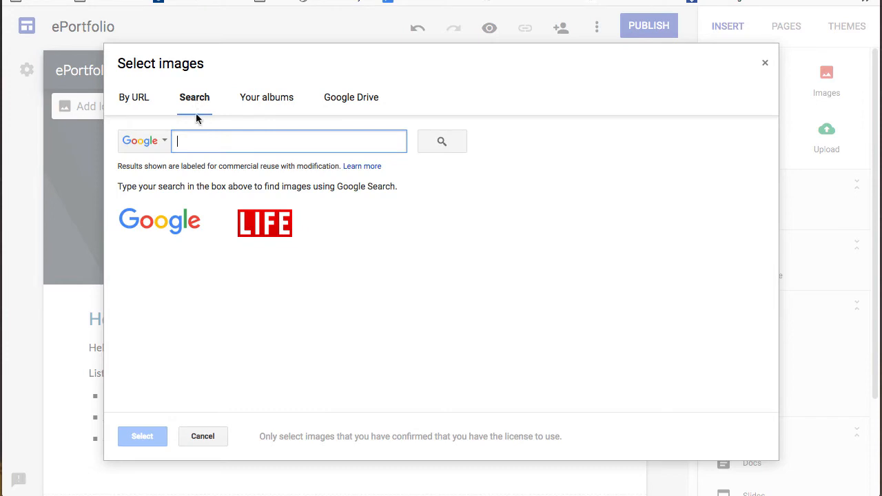
left_click(266, 103)
left_click(351, 104)
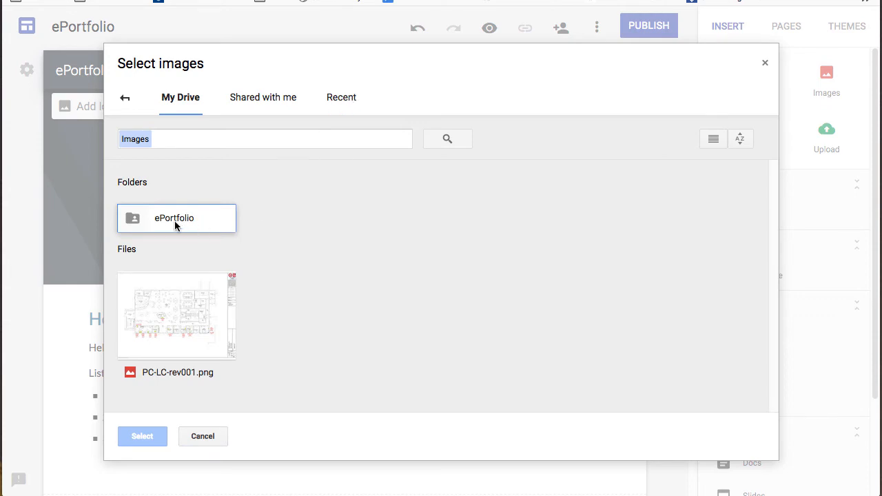
double_click(175, 218)
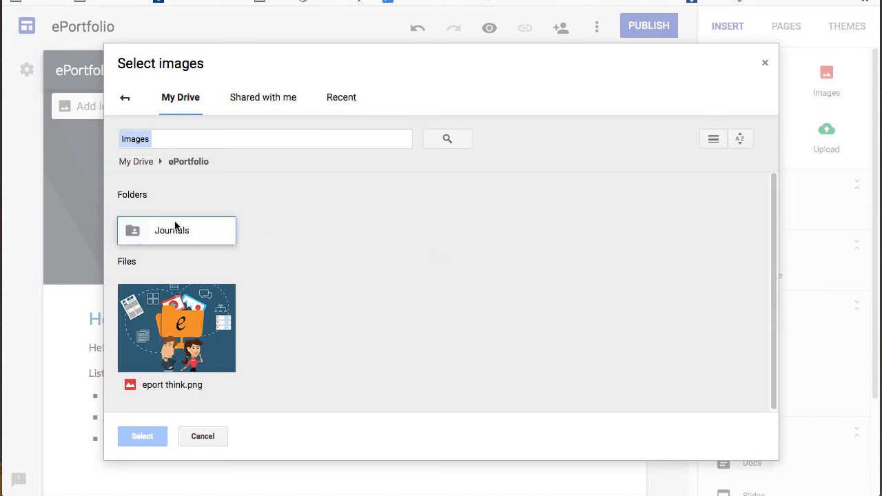
left_click(196, 331)
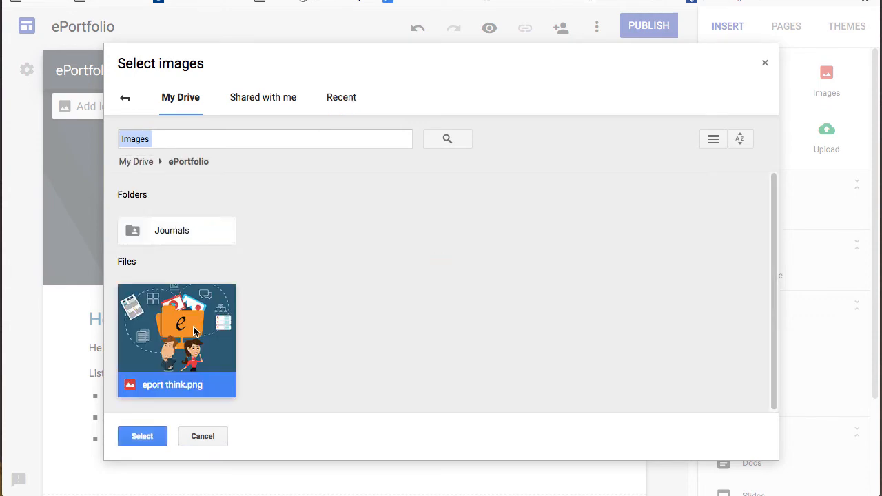
left_click(142, 437)
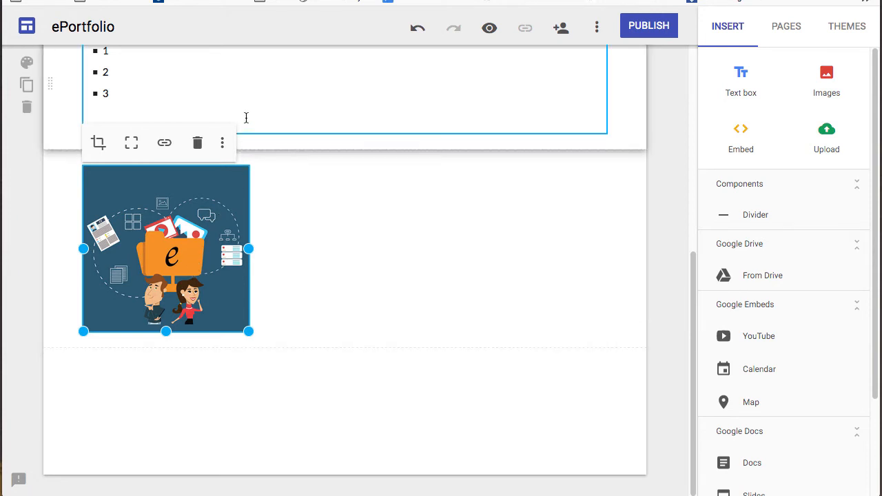
- Move the eport think image into the text section, enlarge it, and place it right of the text
scroll(310, 341, "up", 5)
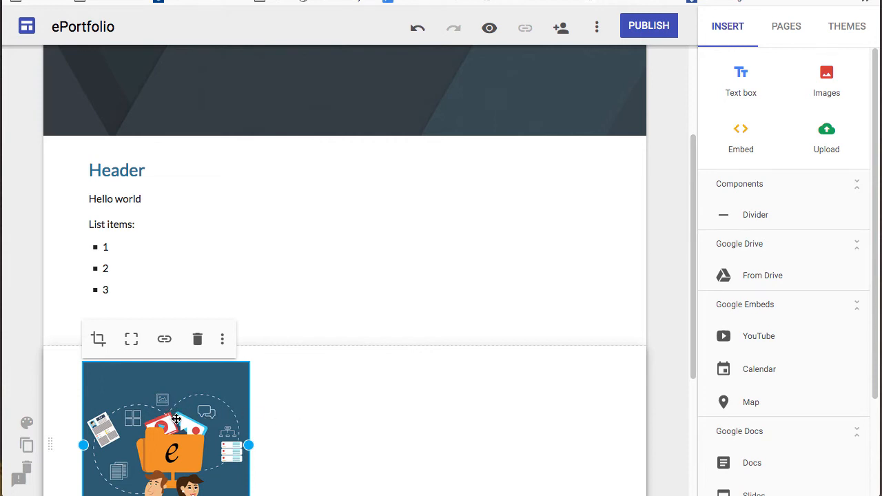
left_click(347, 398)
left_click(192, 429)
left_click_drag(168, 433, 281, 219)
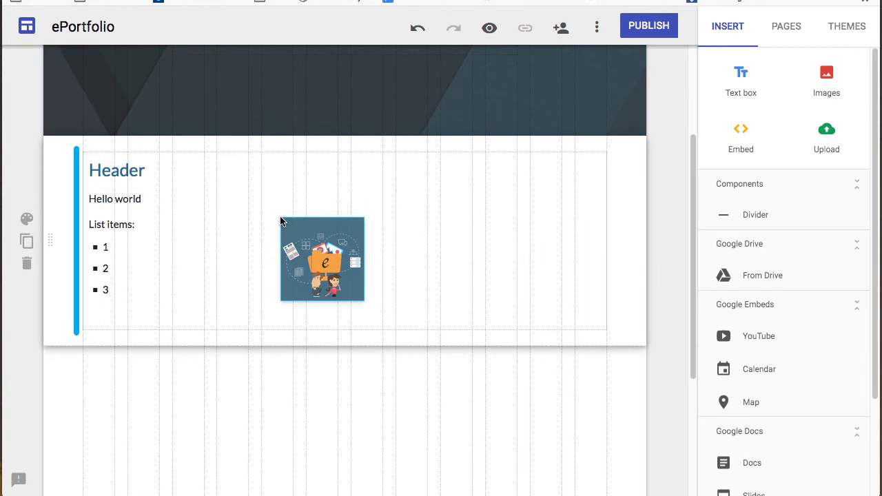
left_click_drag(281, 220, 280, 217)
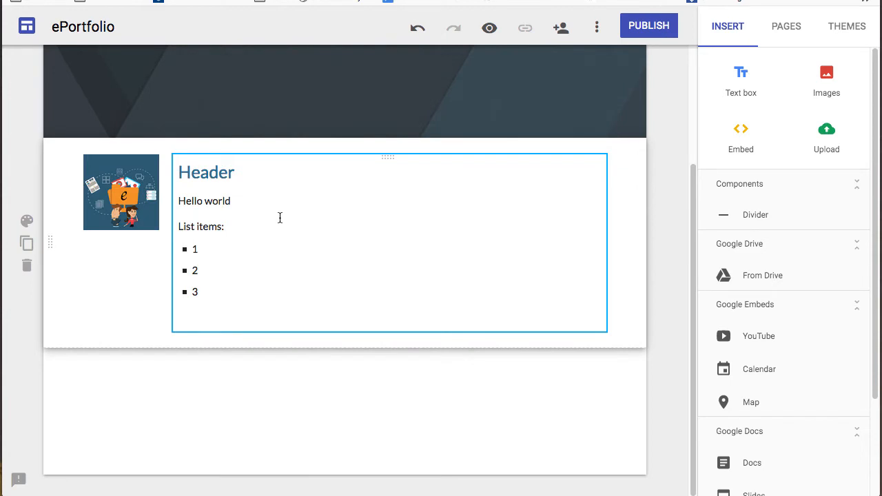
left_click(154, 226)
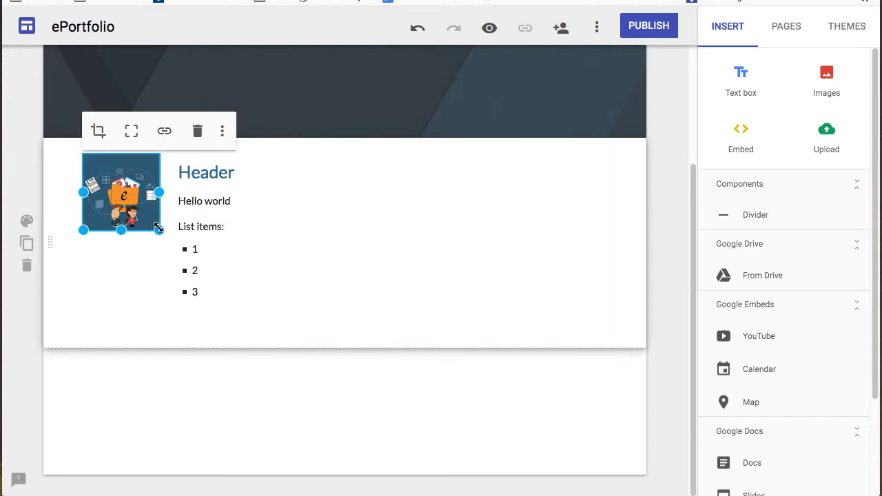
left_click_drag(158, 229, 279, 337)
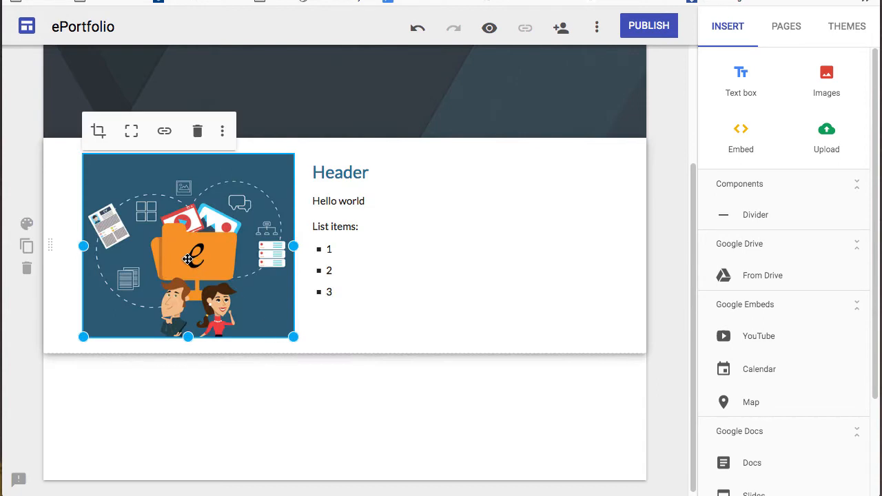
left_click_drag(187, 259, 531, 297)
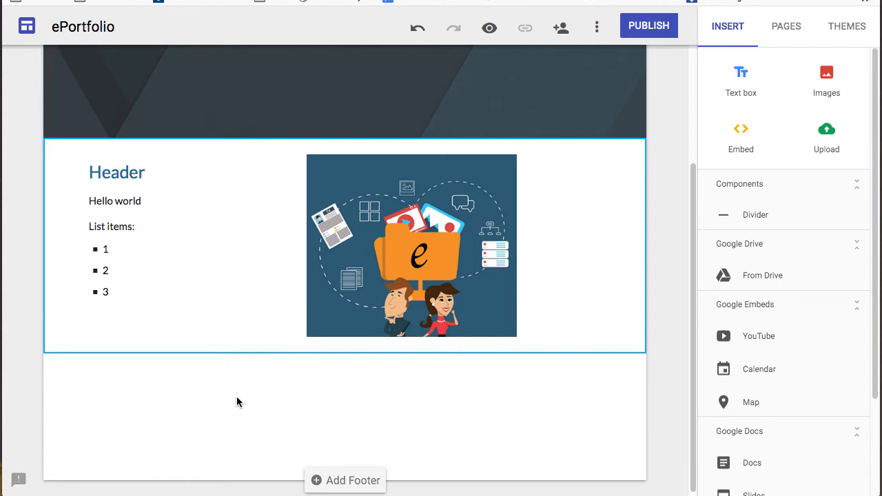
left_click(203, 256)
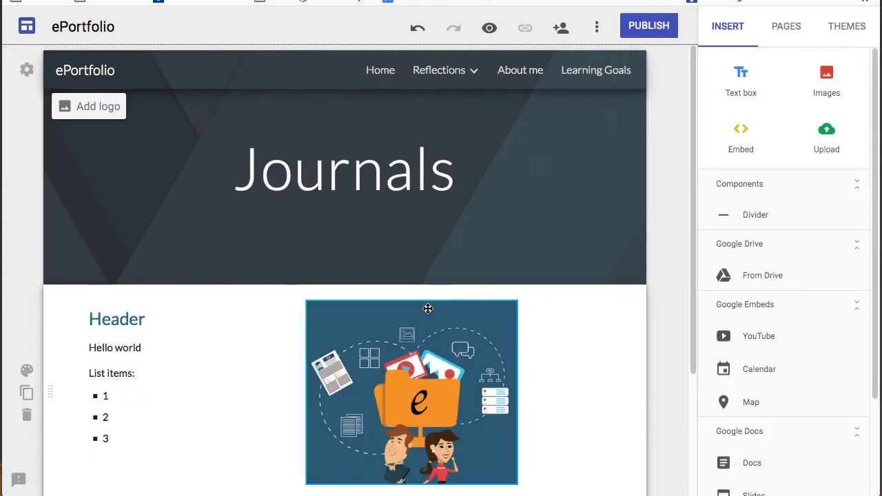
left_click(493, 31)
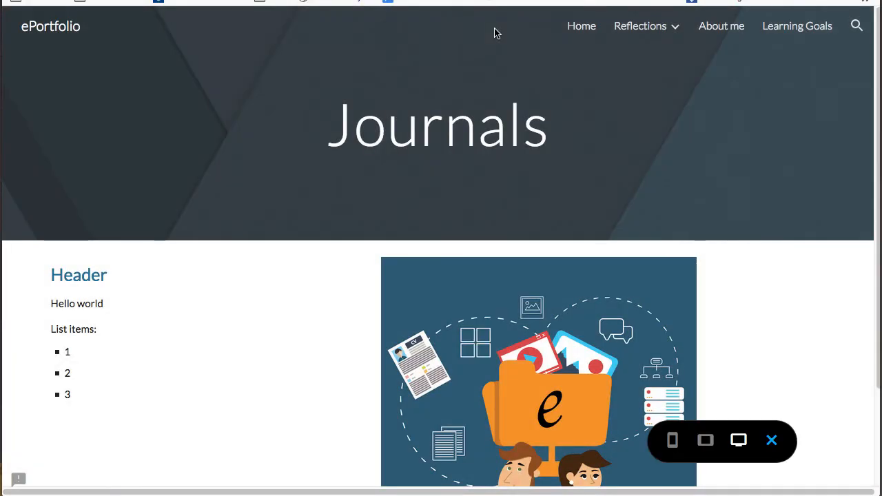
left_click(706, 442)
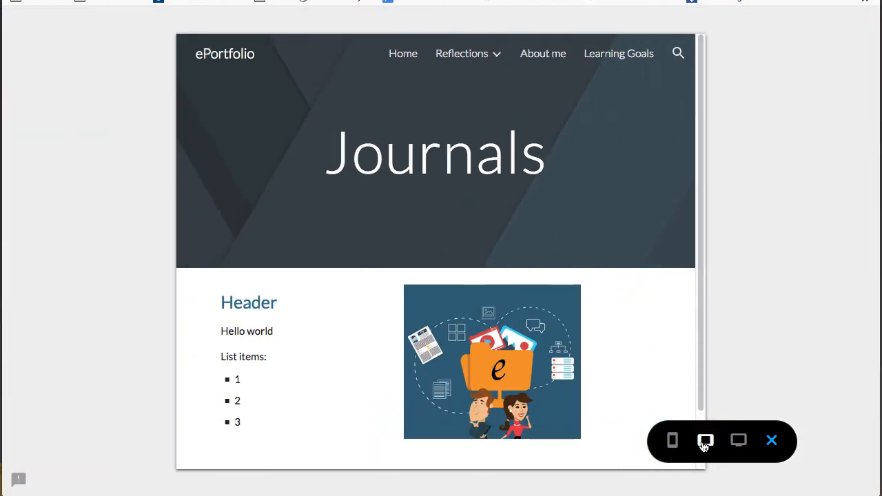
left_click(673, 442)
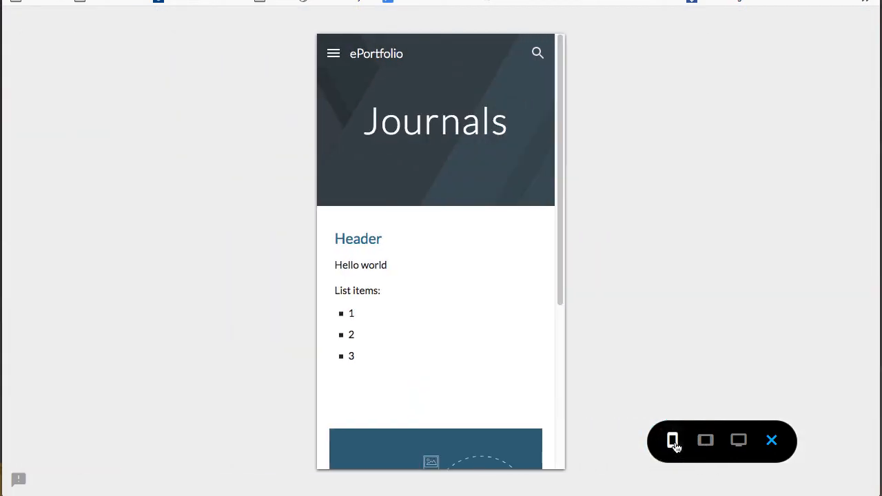
left_click_drag(558, 282, 560, 461)
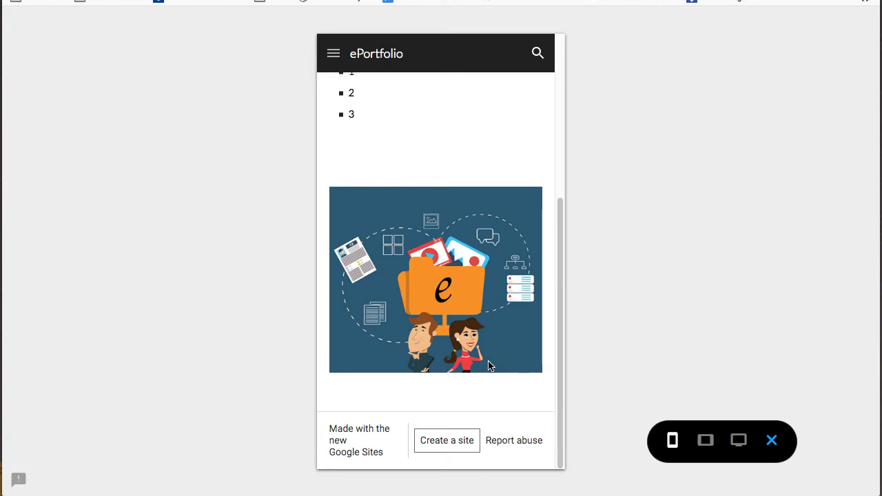
scroll(488, 364, "up", 4)
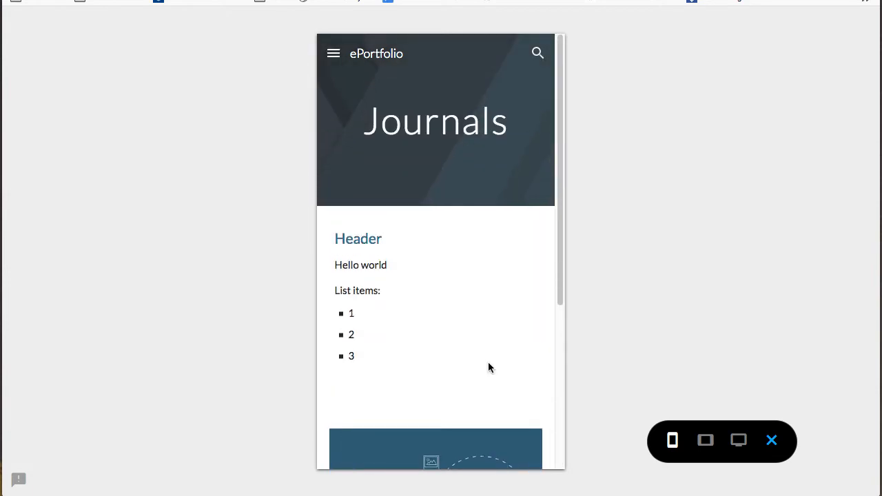
left_click(773, 442)
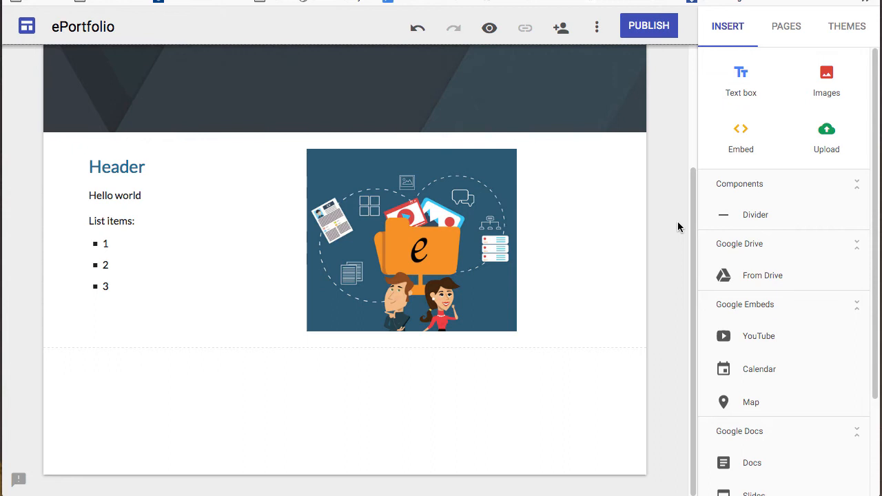
- Embed the ePortfolio Drive folder below the image section and widen it to page width
left_click(770, 276)
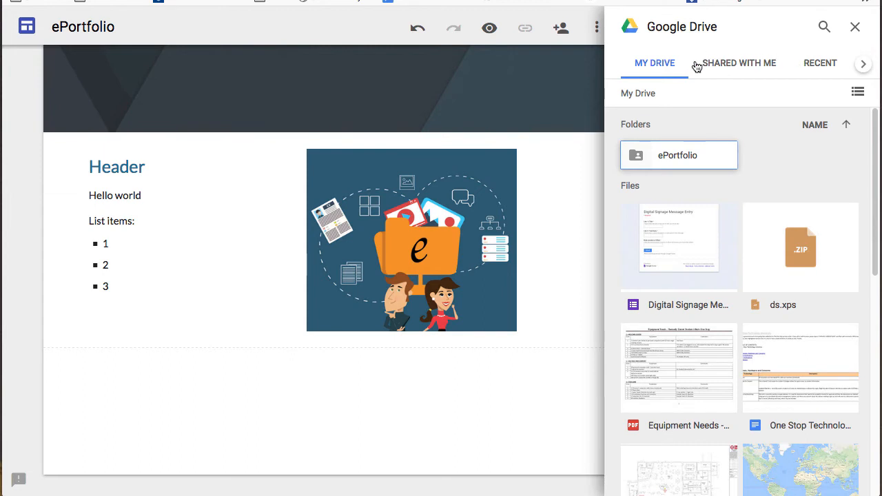
left_click(755, 65)
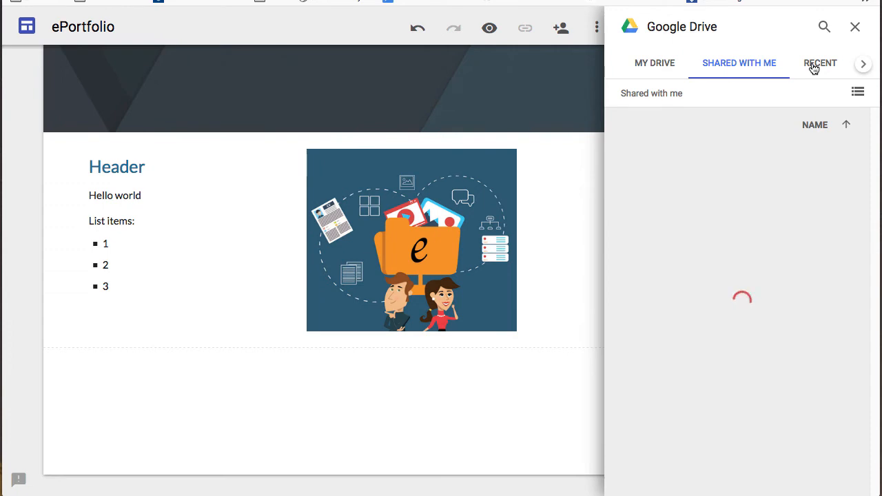
left_click(668, 66)
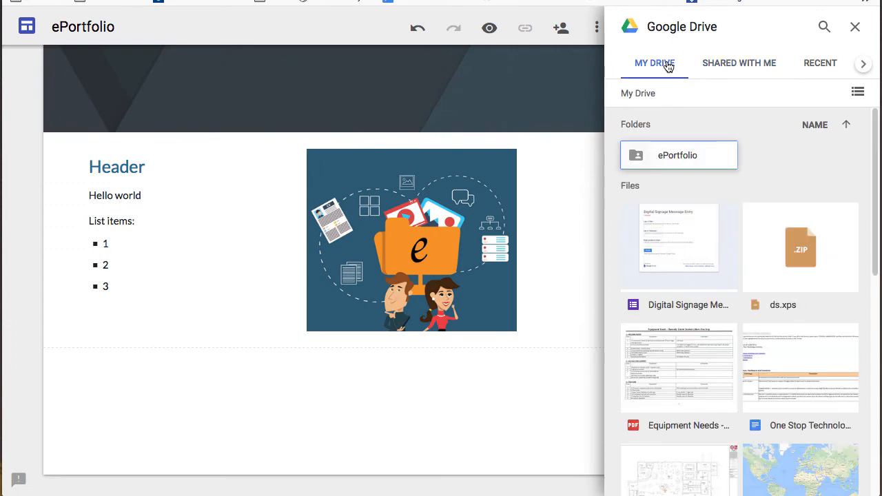
left_click(660, 160)
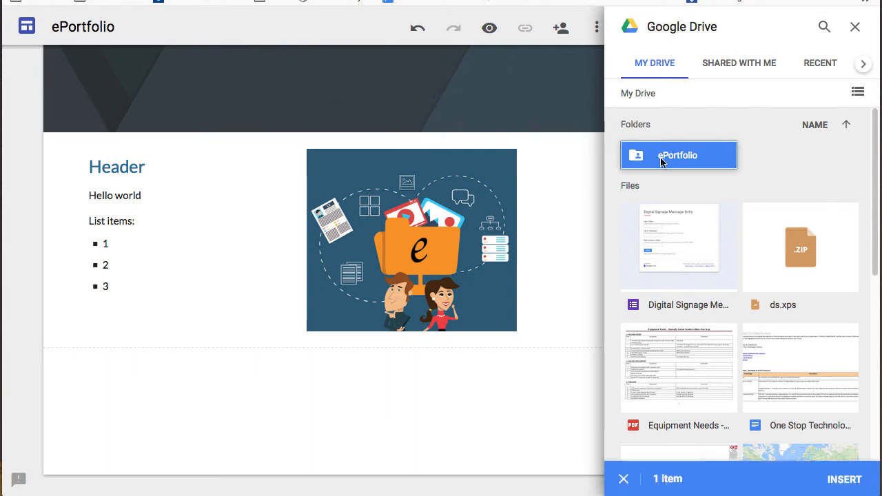
left_click(857, 482)
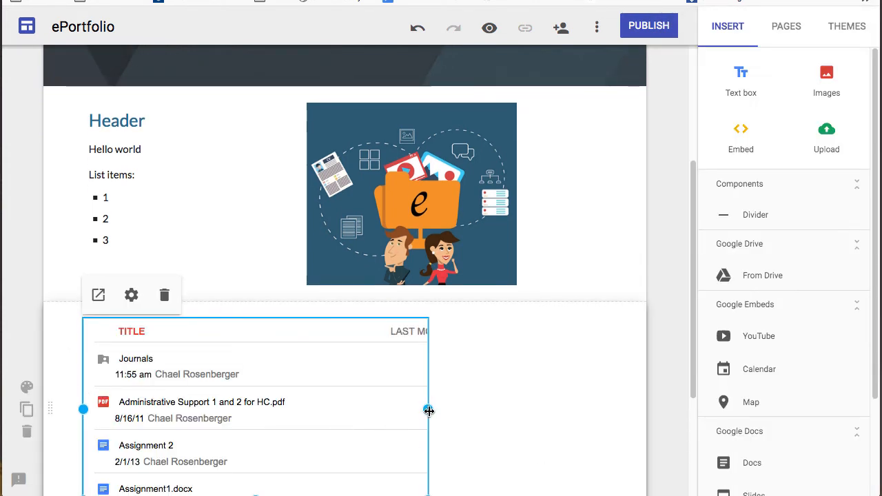
left_click_drag(428, 410, 613, 408)
scroll(631, 400, "down", 2)
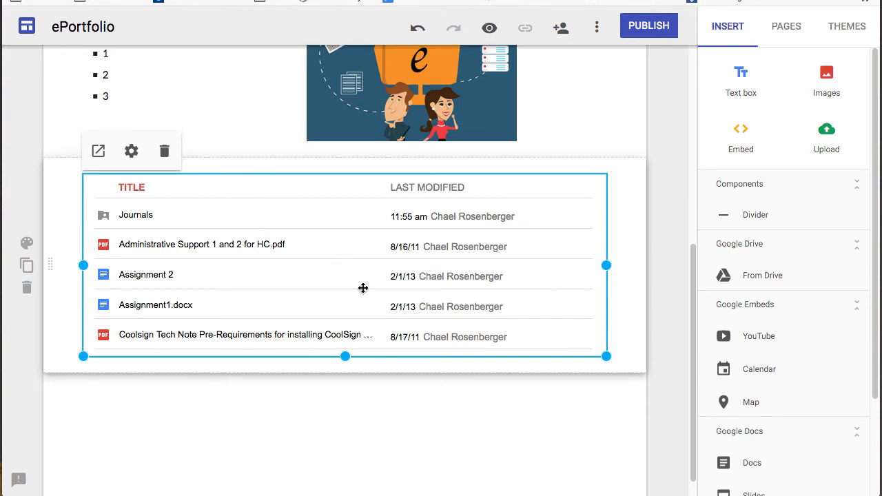
- Embed the Equipment Needs PDF, Digital Signage form and One Stop Technology Inventory doc from Drive
left_click(577, 401)
left_click(784, 275)
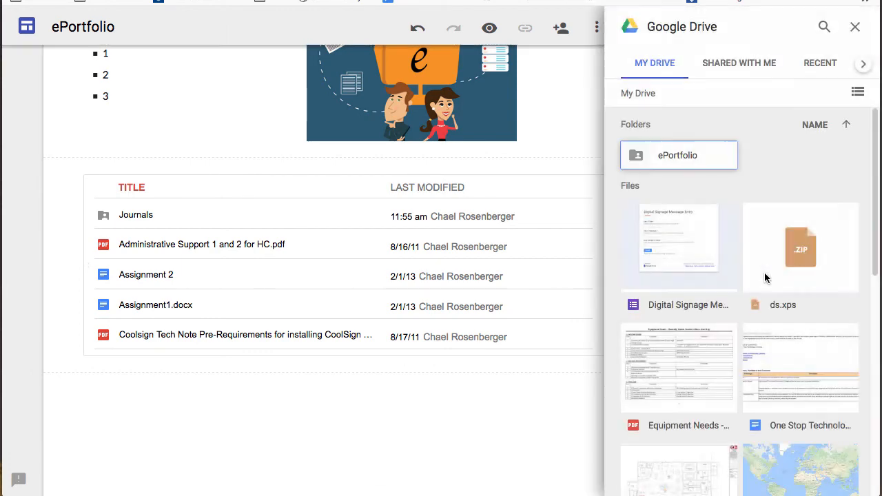
left_click(699, 266)
left_click(777, 258)
left_click(704, 368)
left_click(765, 373)
left_click(844, 480)
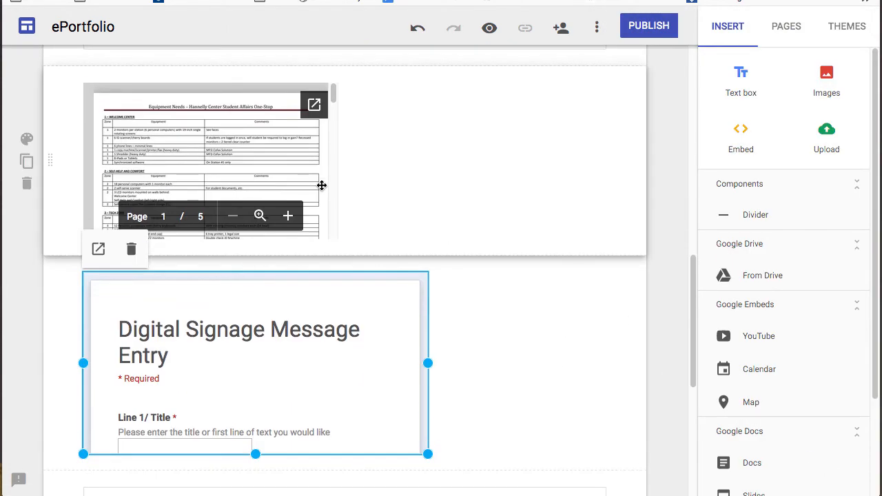
- Widen the Equipment Needs PDF and Digital Signage form embeds across the page
left_click(339, 161)
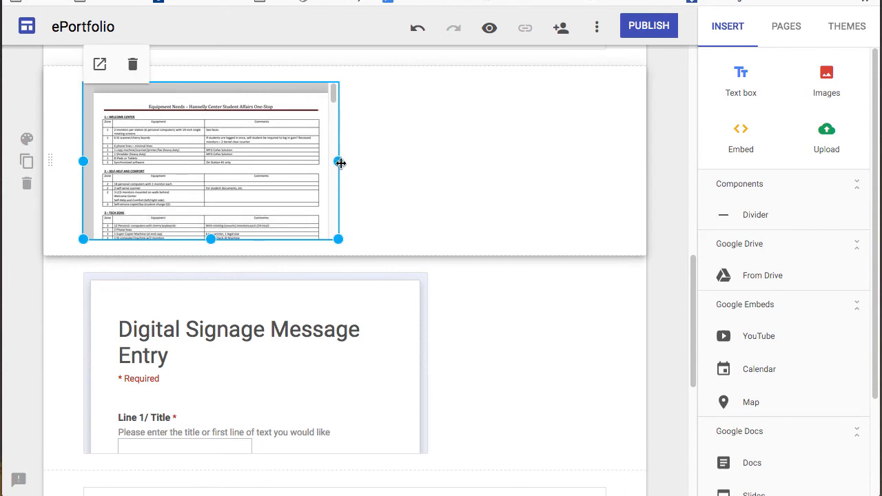
left_click_drag(338, 161, 572, 232)
left_click(424, 388)
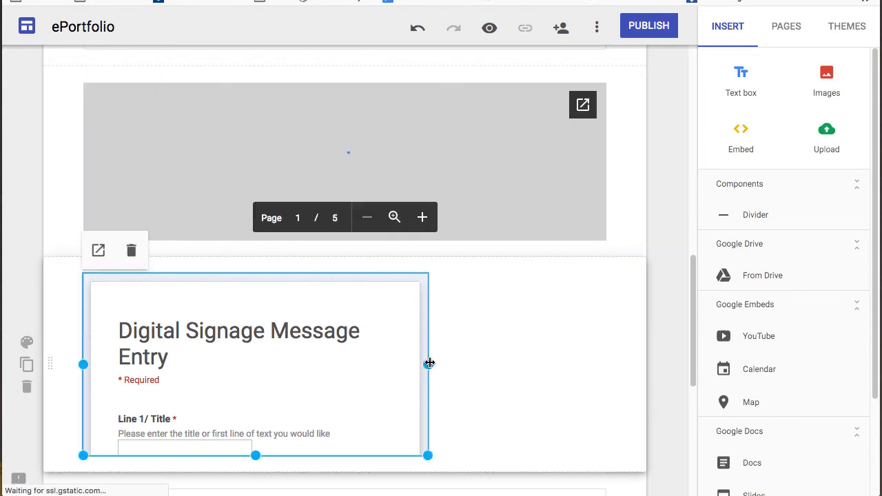
left_click_drag(428, 363, 609, 364)
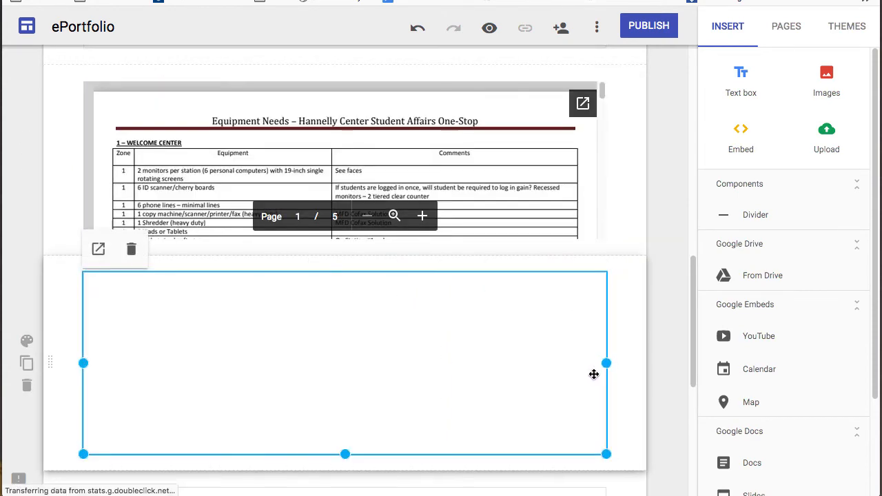
scroll(469, 356, "down", 5)
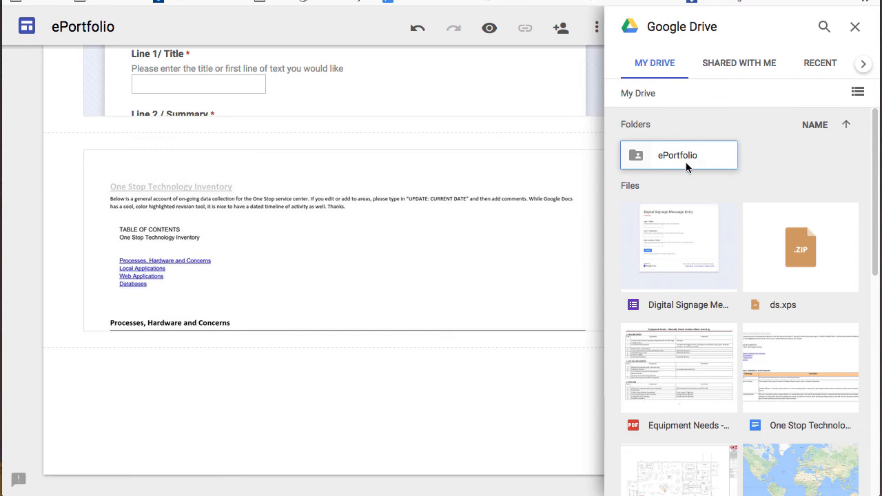
- Embed the Journals folder from ePortfolio at the page bottom, widened to full width
double_click(688, 157)
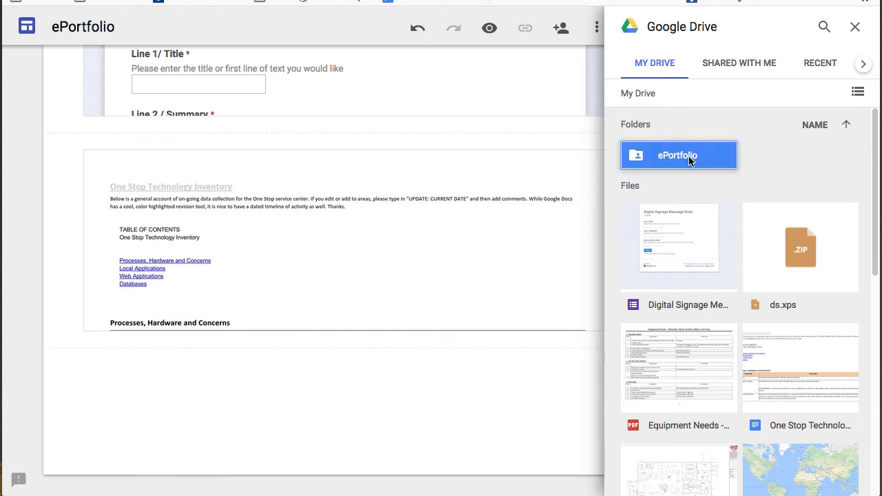
double_click(688, 155)
double_click(688, 156)
left_click(689, 156)
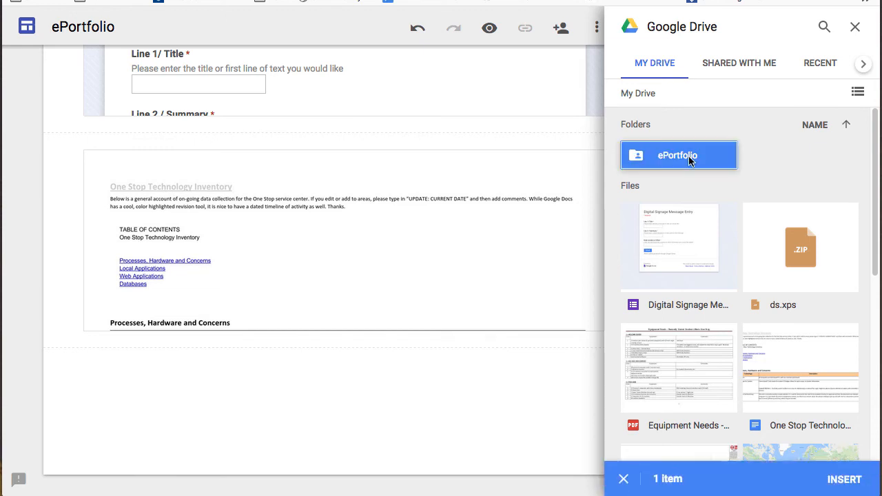
left_click(858, 92)
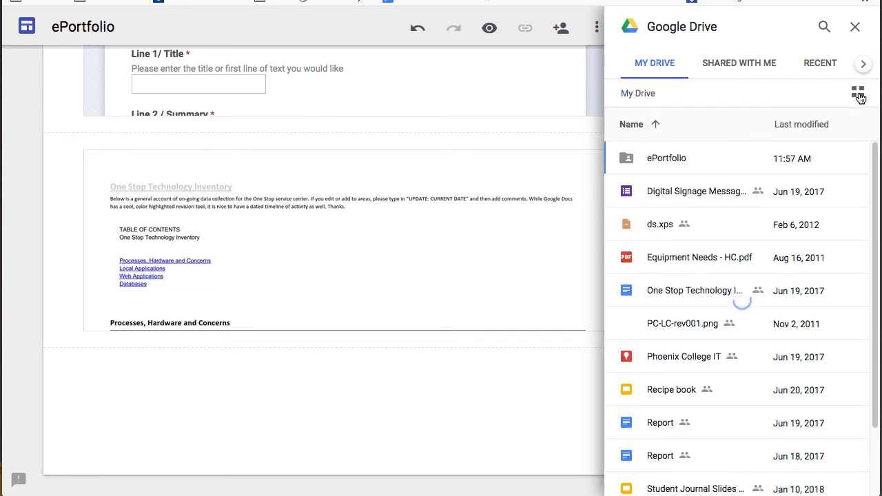
double_click(655, 160)
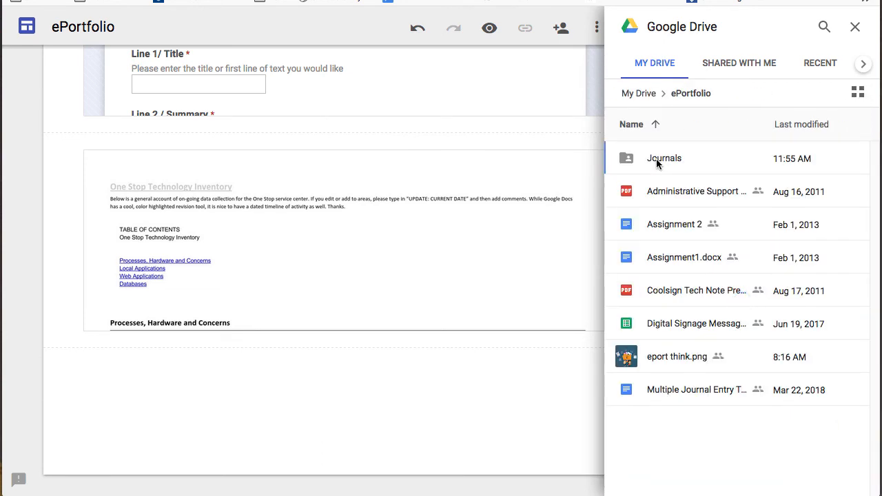
left_click(668, 164)
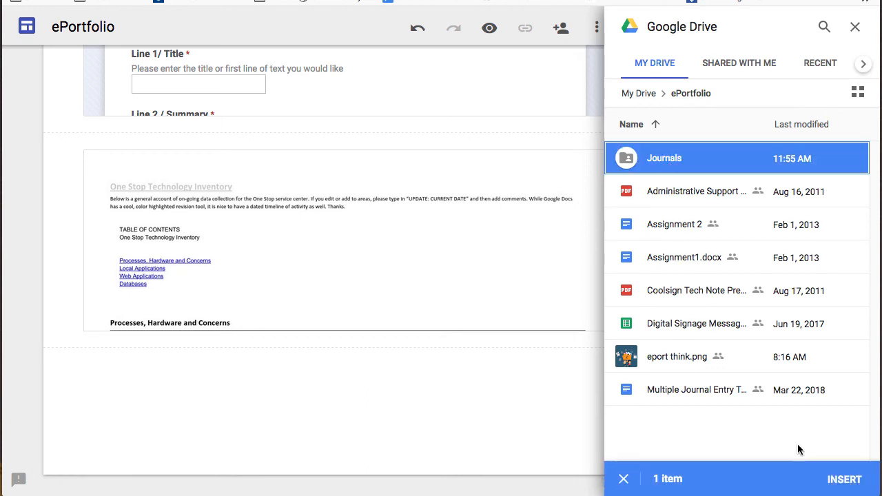
left_click(844, 482)
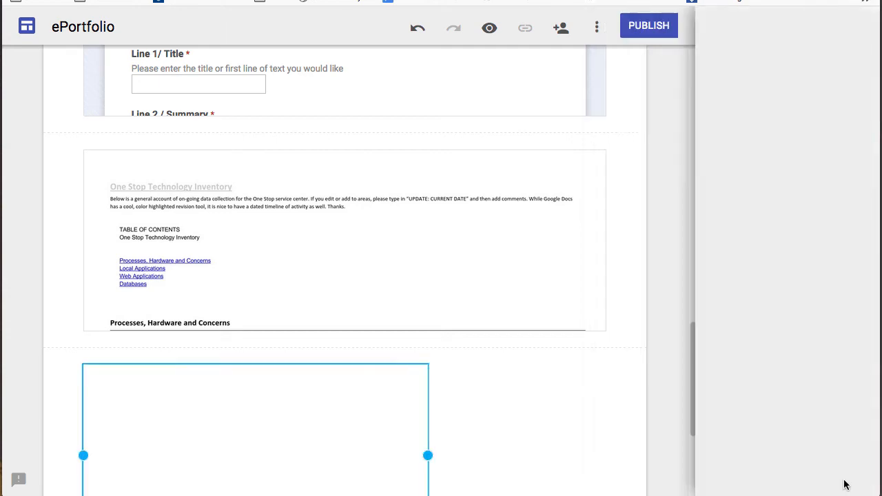
left_click_drag(428, 410, 606, 410)
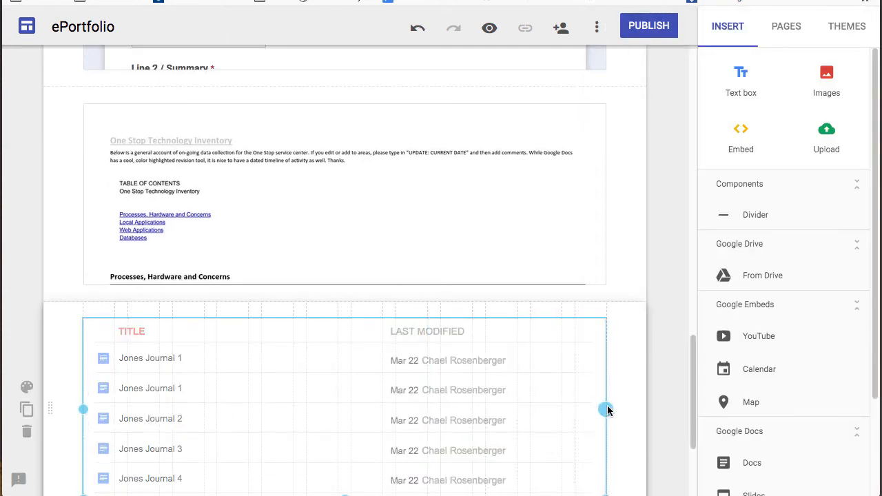
scroll(338, 426, "down", 3)
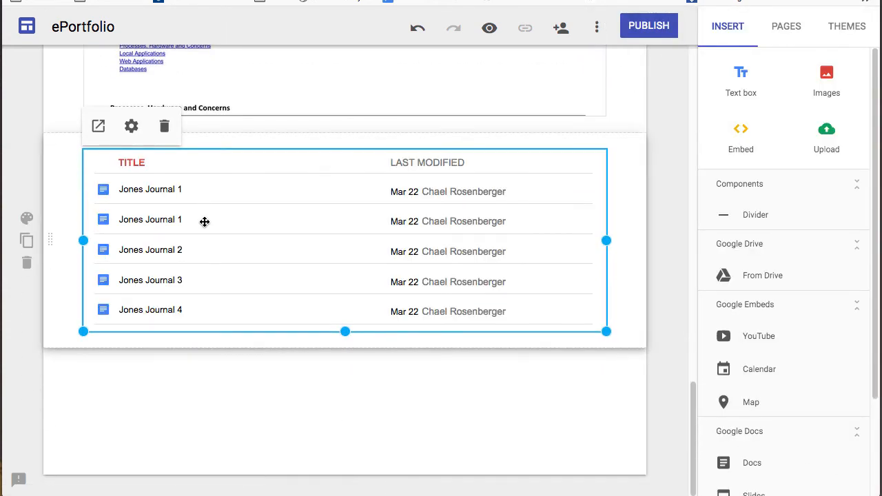
scroll(759, 418, "down", 3)
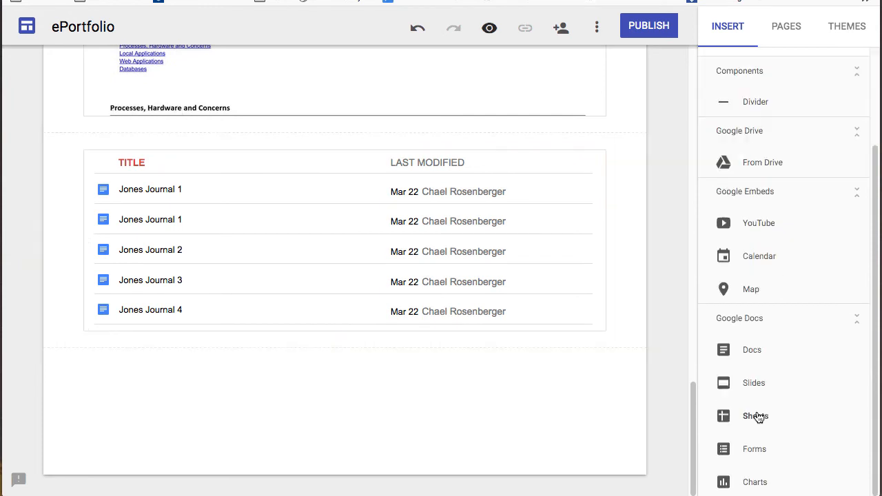
scroll(759, 418, "up", 3)
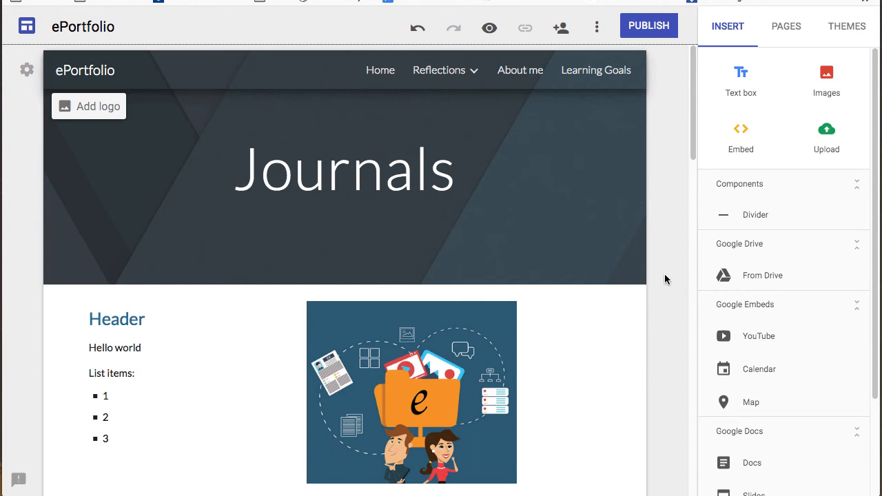
- Preview Aristotle, Vision and Level themes, then apply the Diplomat theme
left_click(843, 31)
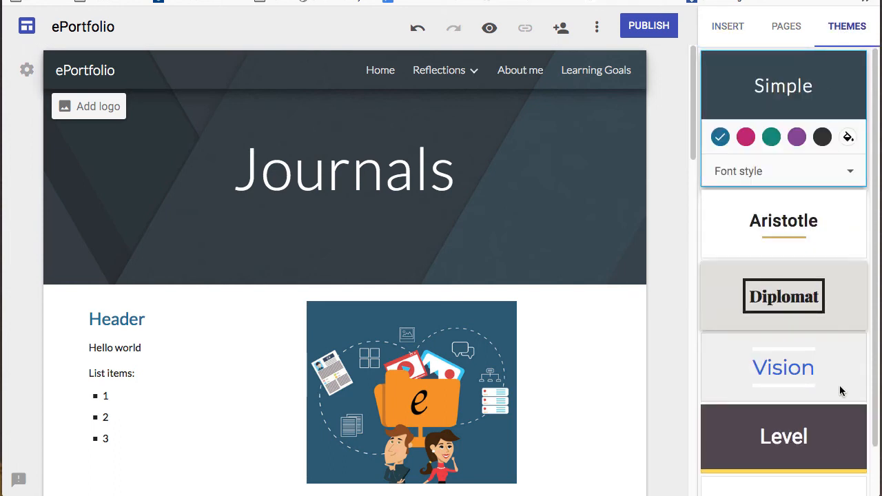
left_click(830, 242)
left_click(845, 306)
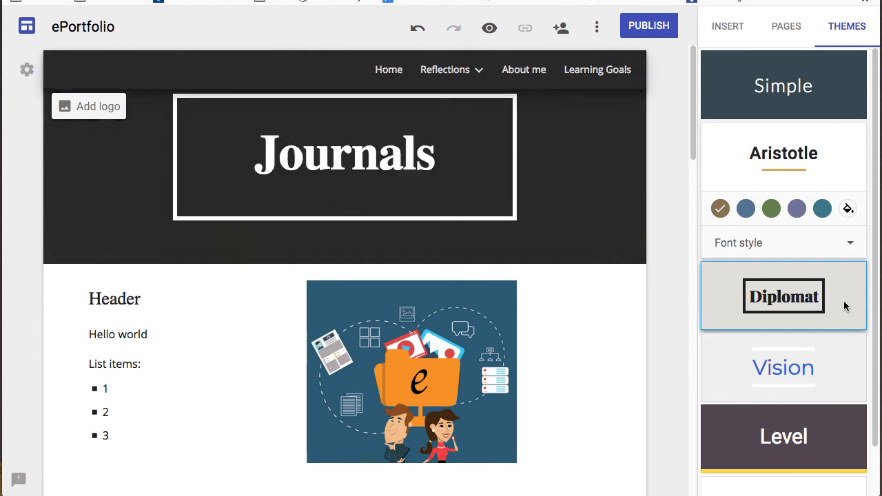
left_click(839, 364)
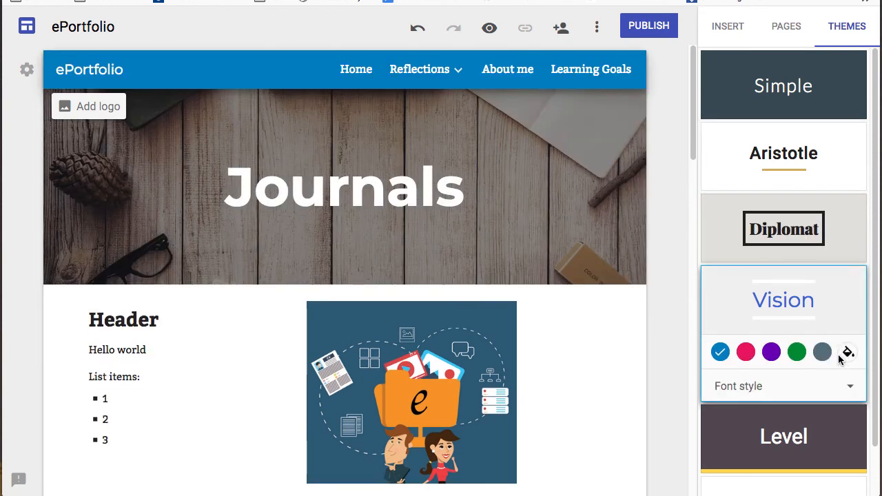
left_click(831, 423)
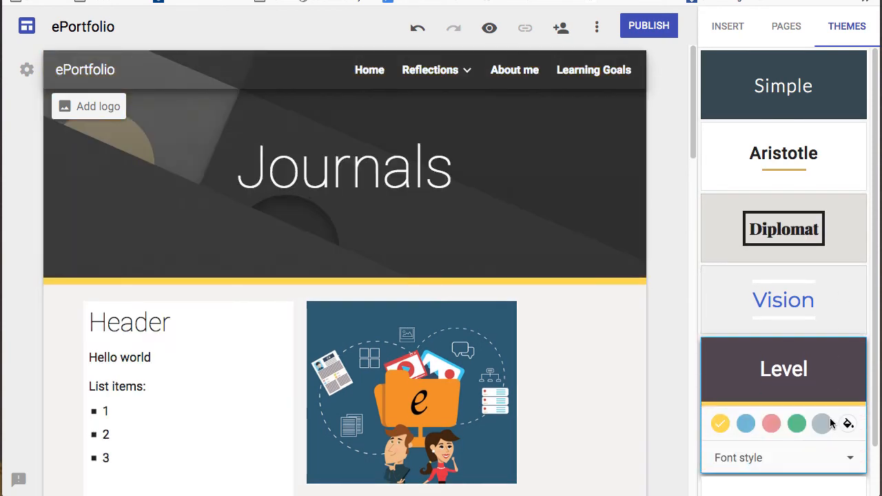
left_click(800, 314)
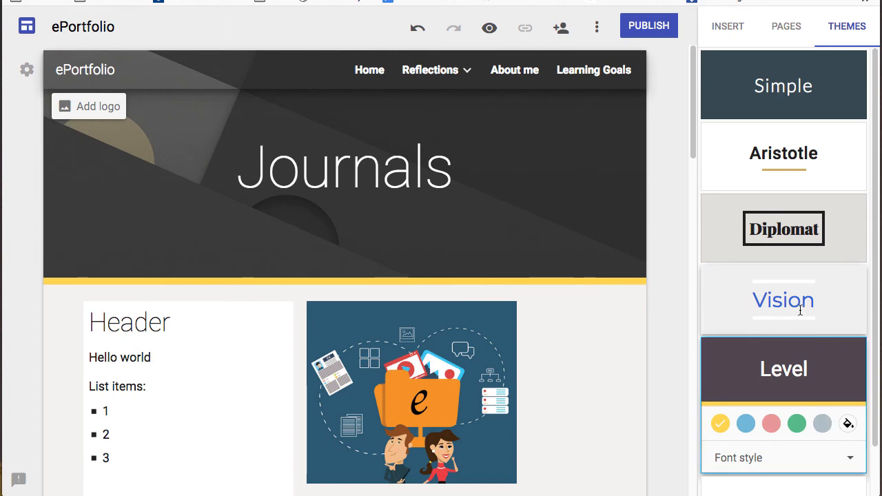
left_click(809, 238)
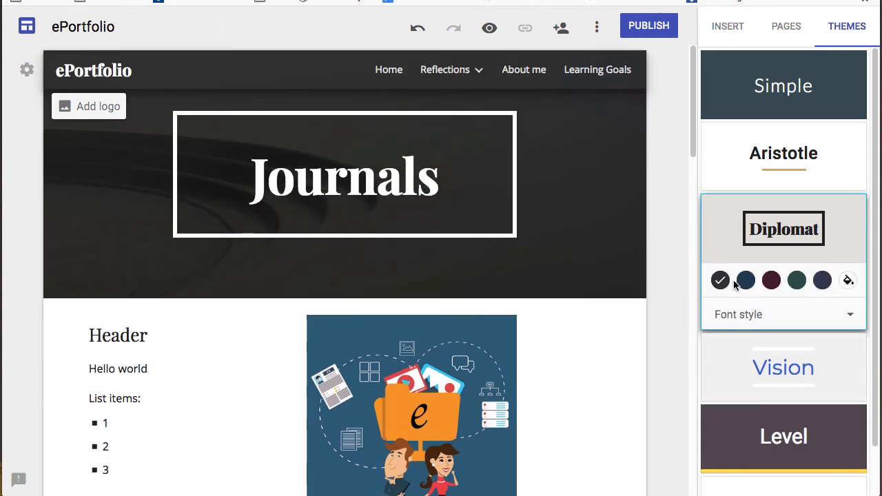
- Set the Diplomat theme colour to dark navy and the font style to Heavy
left_click(771, 281)
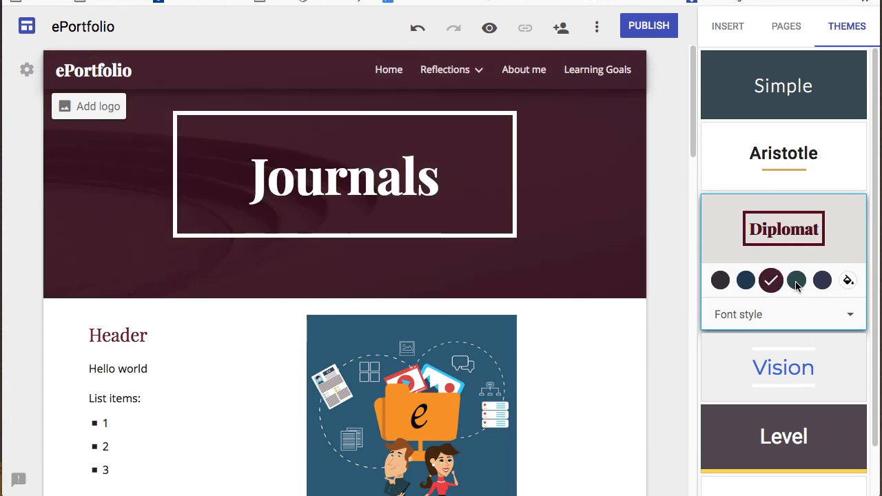
left_click(797, 281)
left_click(823, 282)
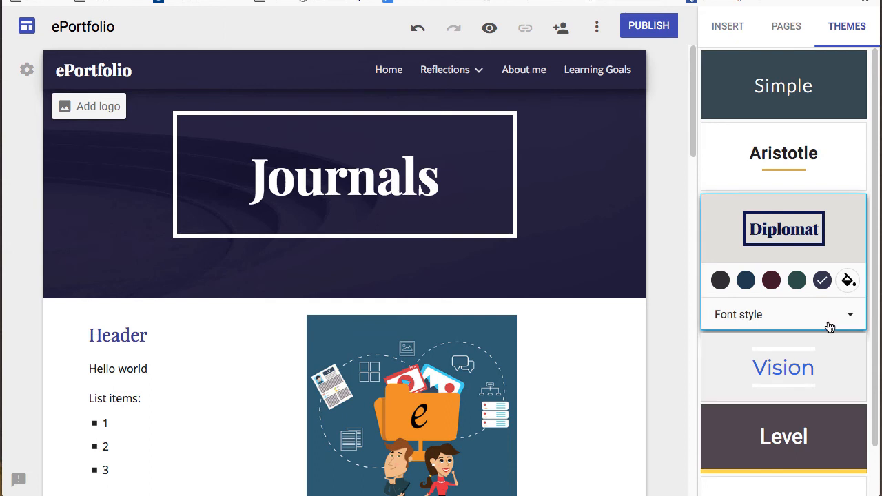
left_click(772, 319)
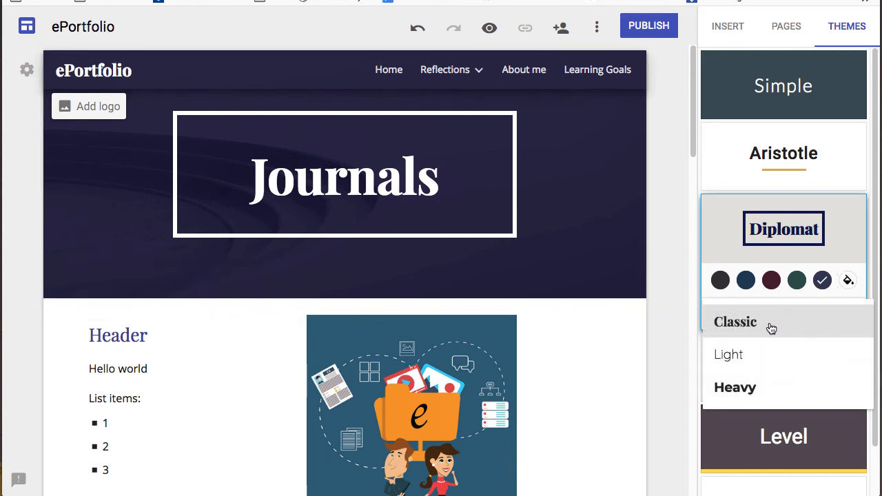
left_click(770, 353)
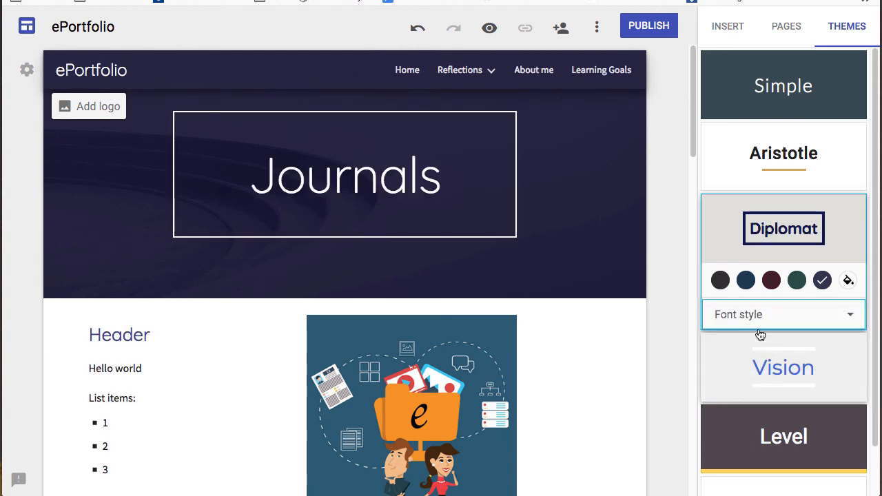
left_click(756, 323)
left_click(742, 388)
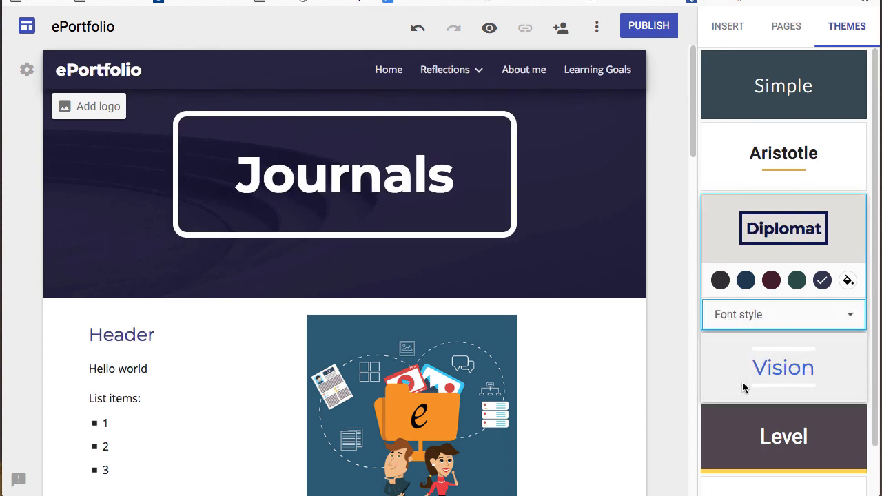
- Give the Header and image section the dark navy Emphasis 2 background instead of Emphasis 1
scroll(680, 358, "down", 3)
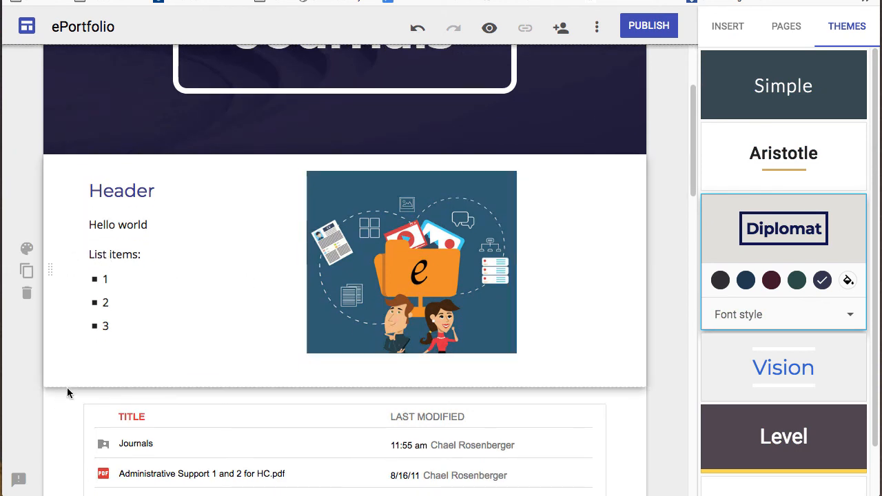
left_click(27, 250)
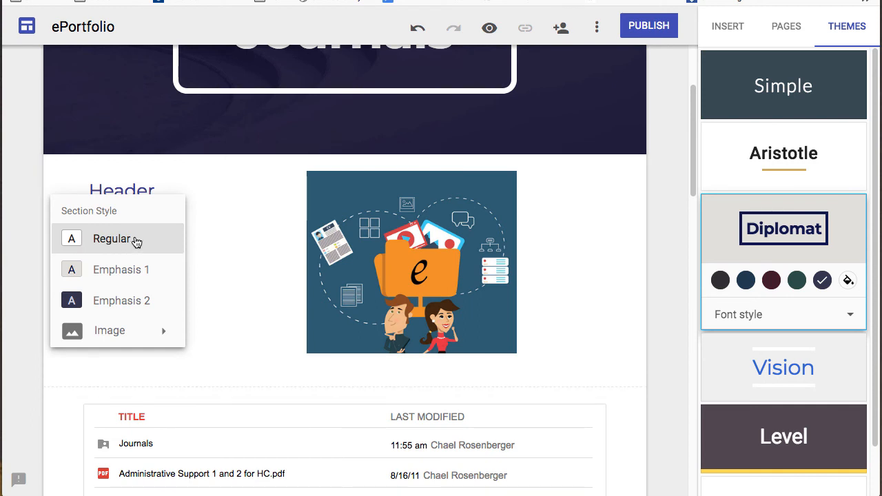
left_click(133, 270)
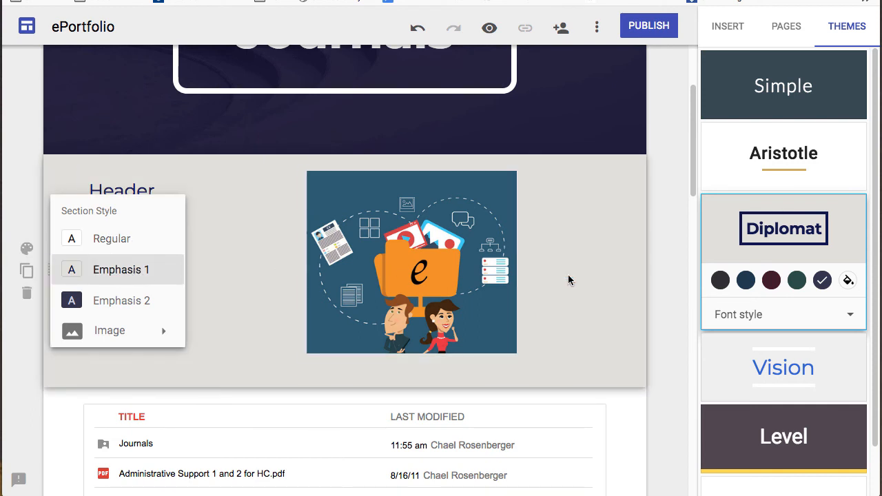
left_click(128, 302)
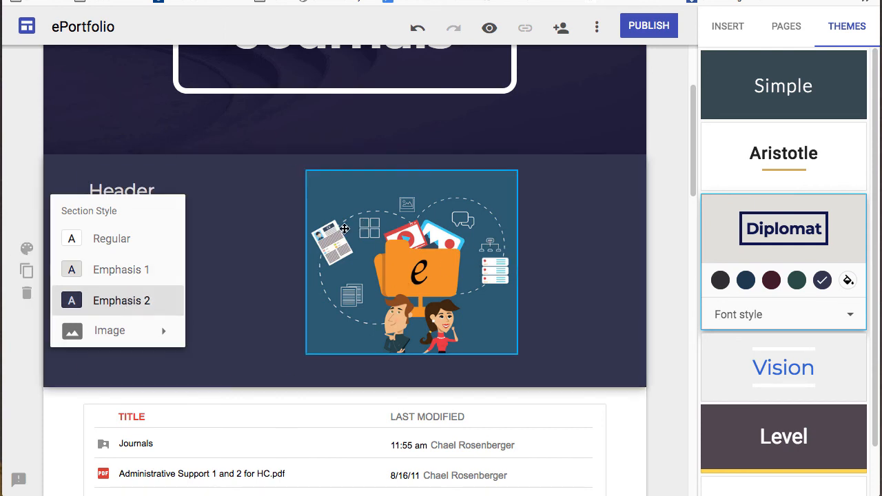
mouse_move(139, 334)
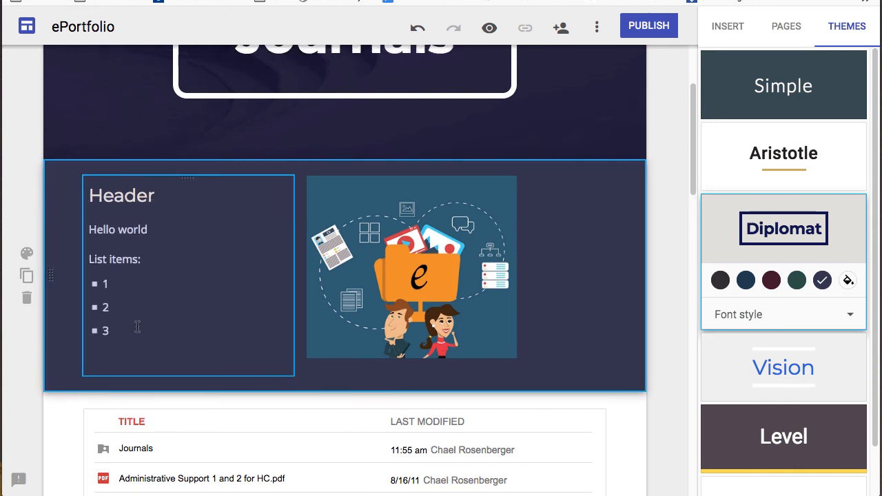
scroll(139, 322, "up", 2)
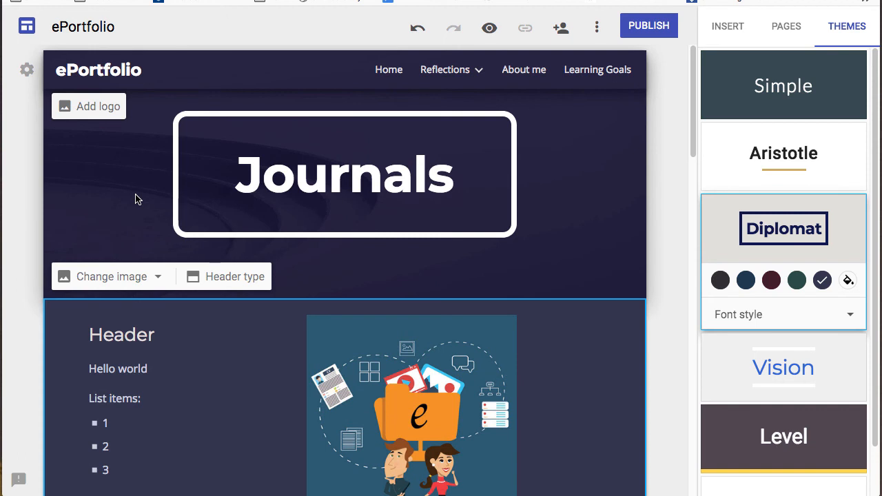
left_click(223, 277)
left_click(149, 271)
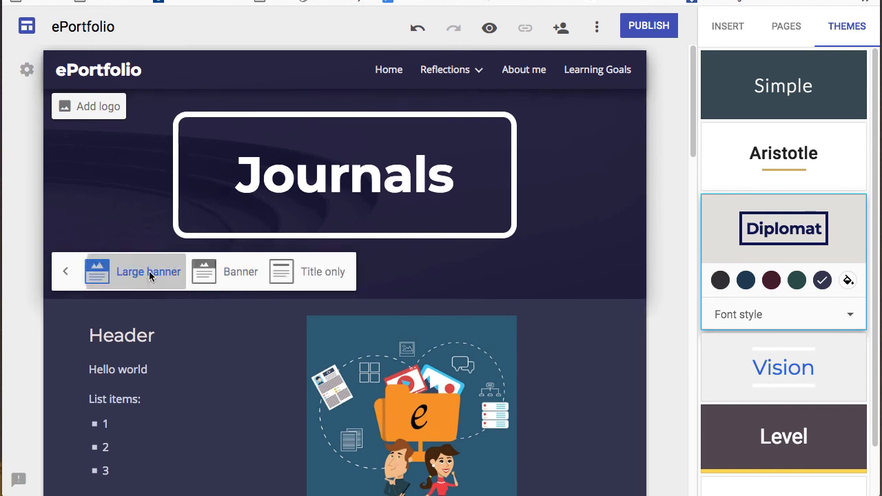
left_click(229, 400)
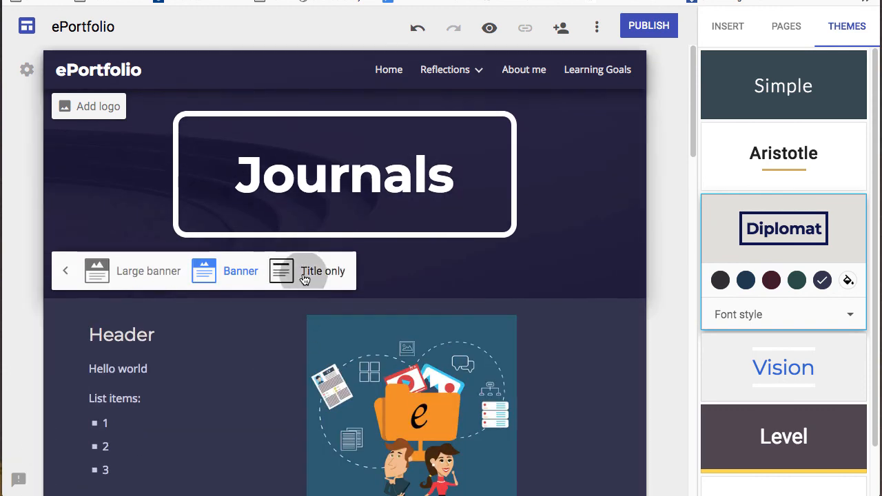
left_click(307, 271)
left_click(233, 161)
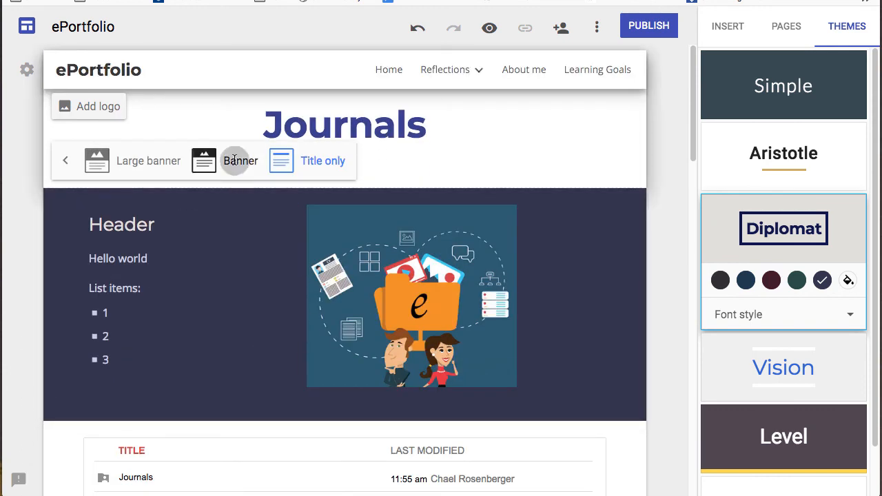
left_click(70, 271)
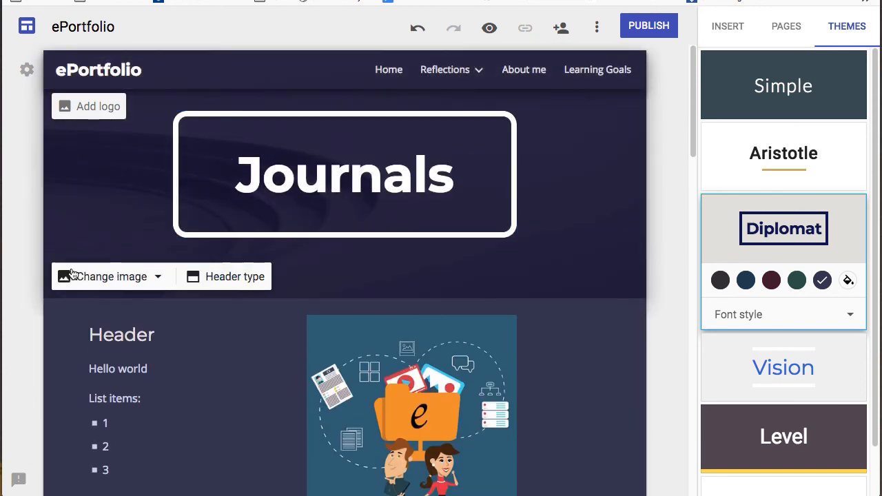
left_click(156, 278)
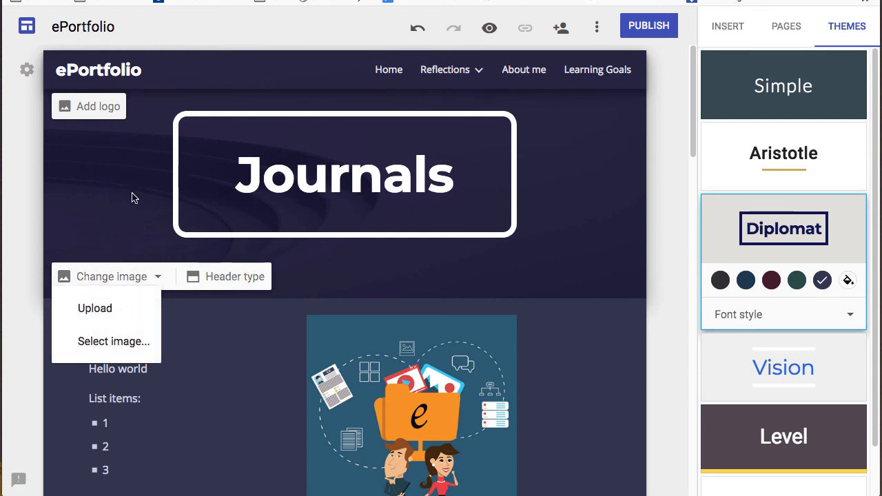
left_click(650, 288)
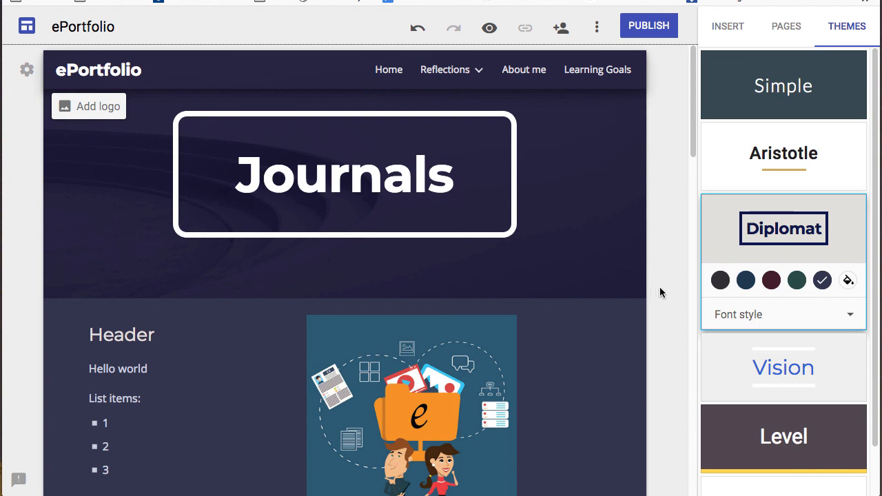
- Enter the site's web address in the publish dialog and open the viewer sharing settings
left_click(650, 27)
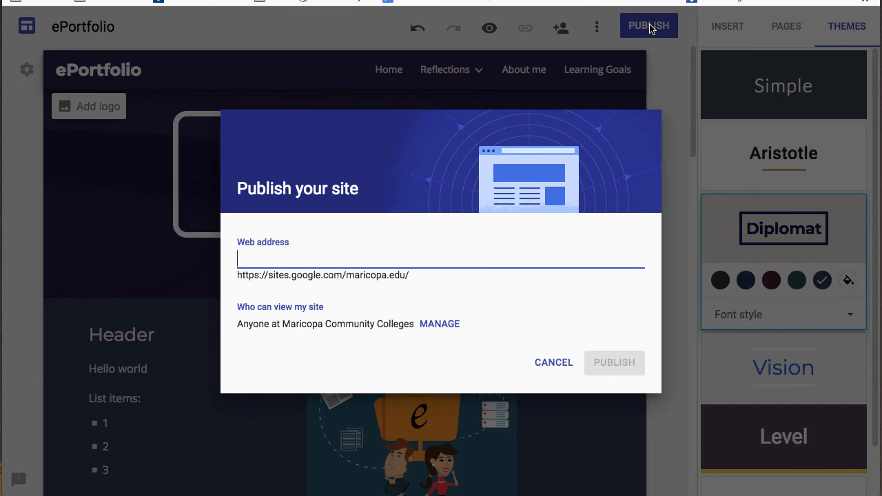
type("michael")
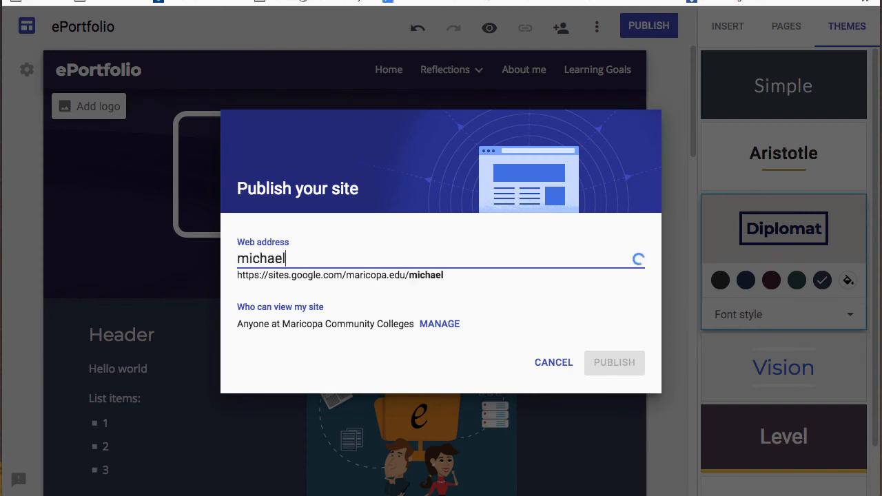
type("sport")
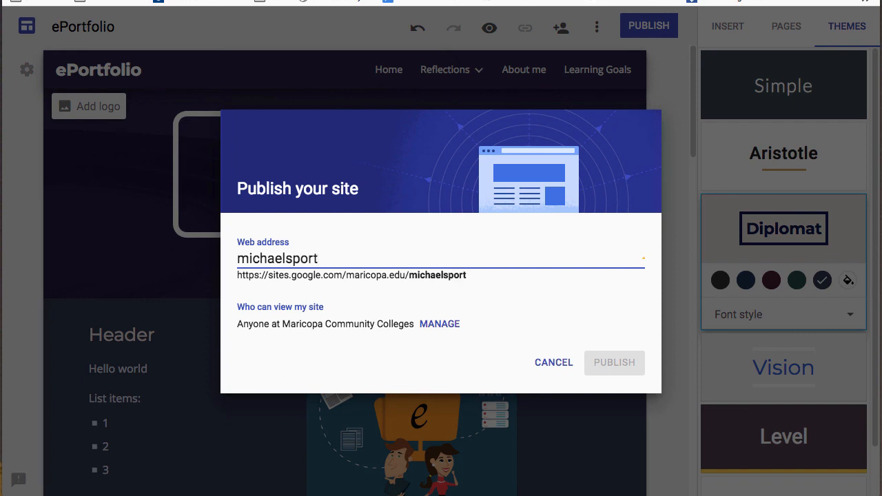
left_click(440, 324)
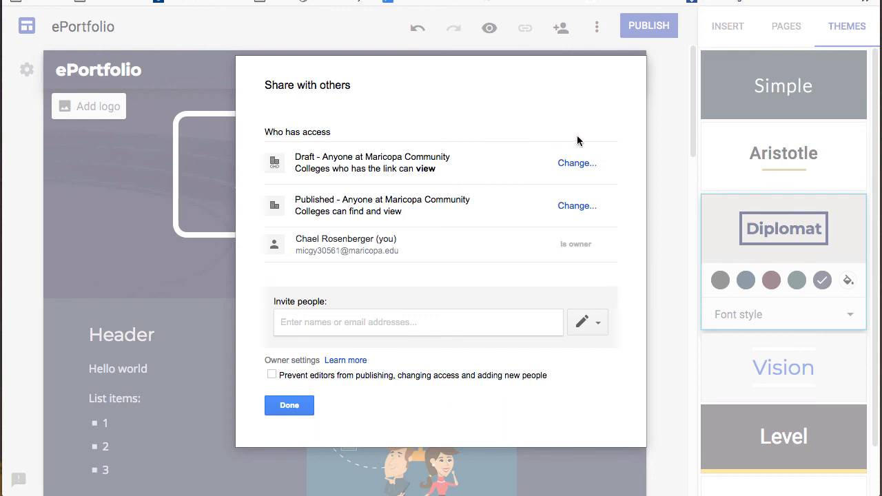
- Restrict the draft to specific people and let anyone find and view the published site
left_click(577, 164)
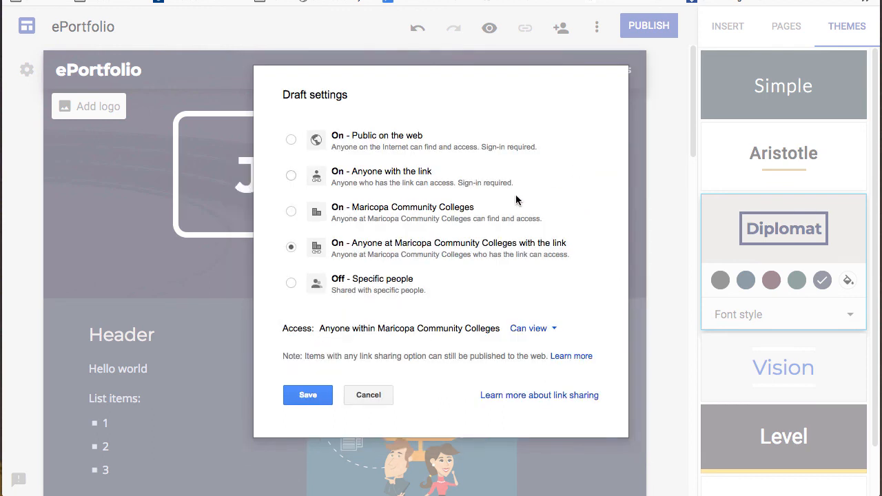
left_click(292, 283)
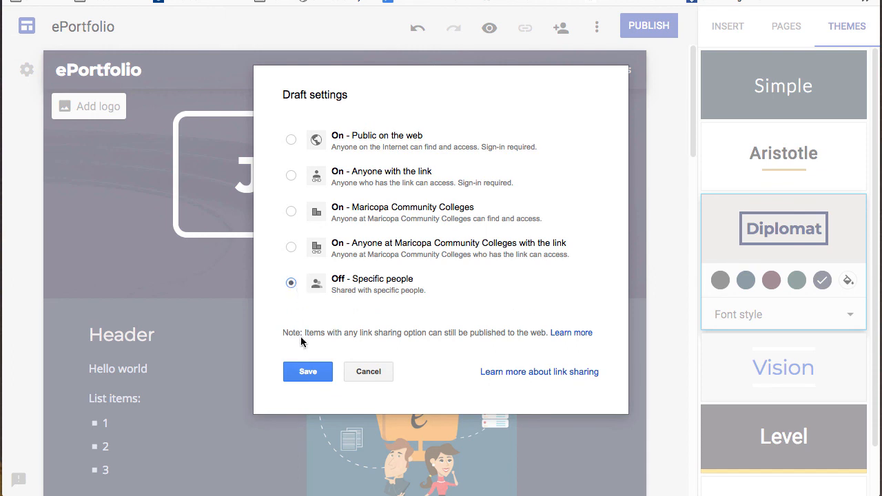
left_click(310, 373)
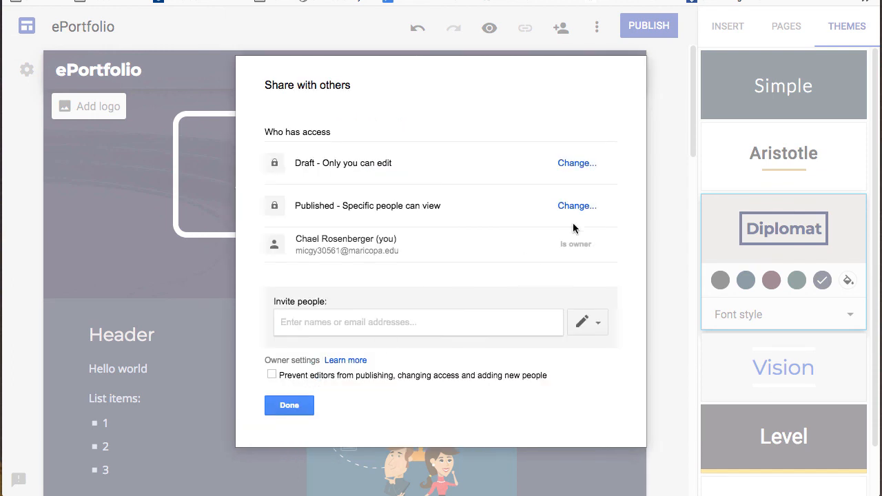
left_click(579, 211)
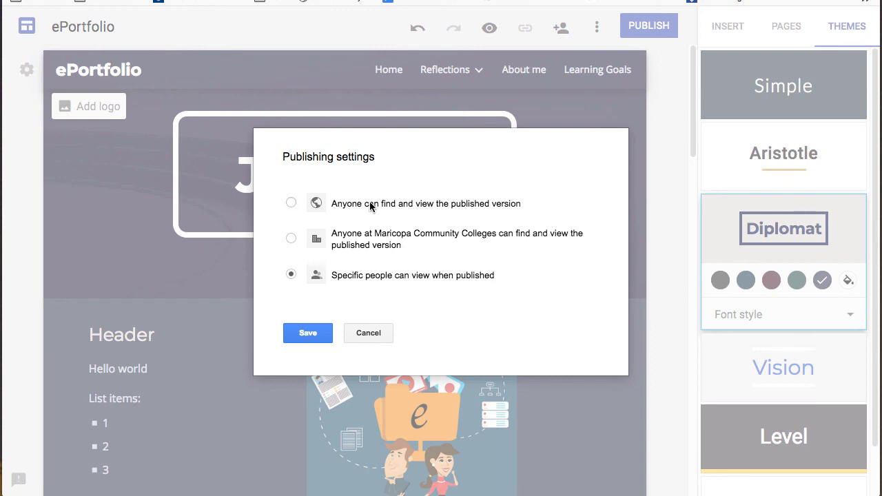
left_click(291, 203)
left_click(307, 338)
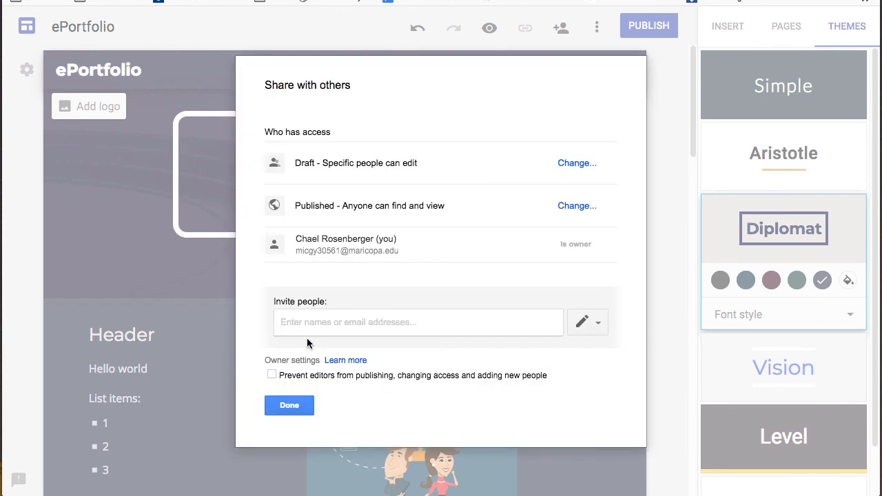
- Begin inviting a person, cancel the invitation without changes, and return to the publish dialog
left_click(303, 324)
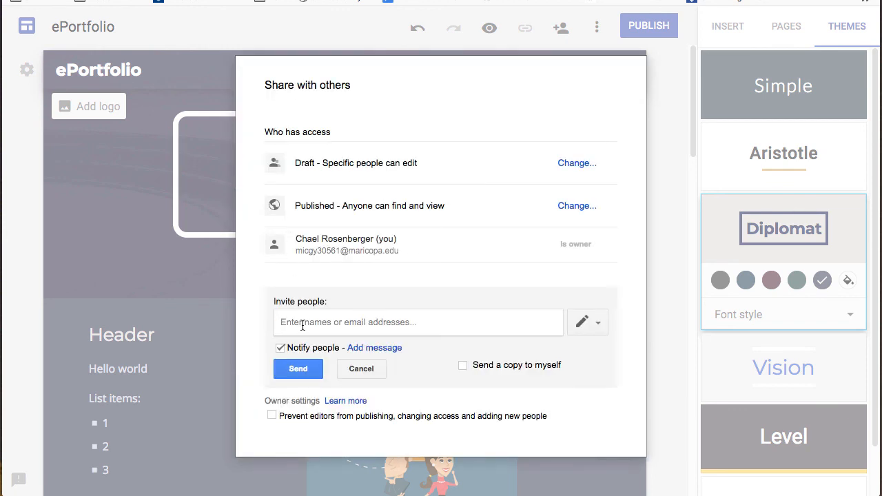
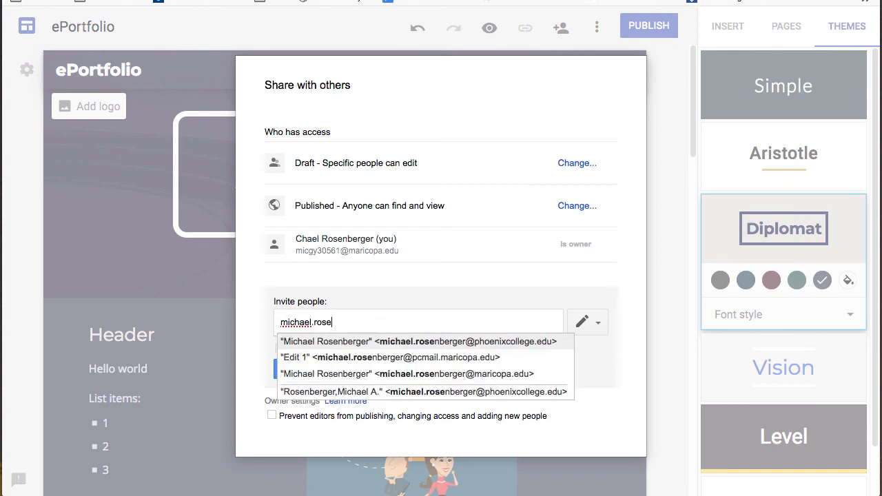
left_click(332, 341)
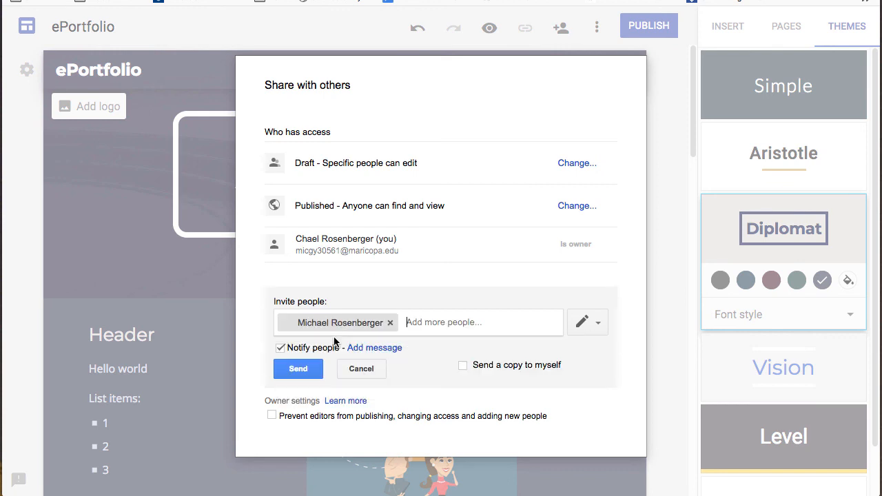
left_click(601, 330)
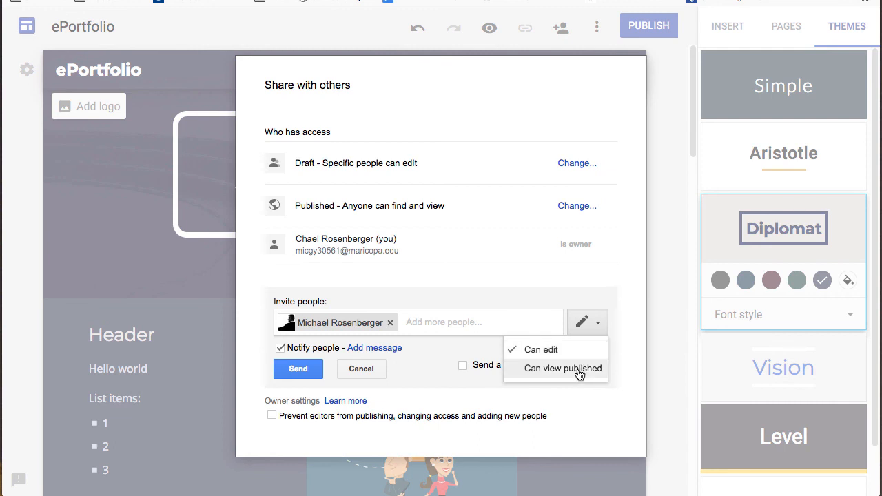
left_click(485, 410)
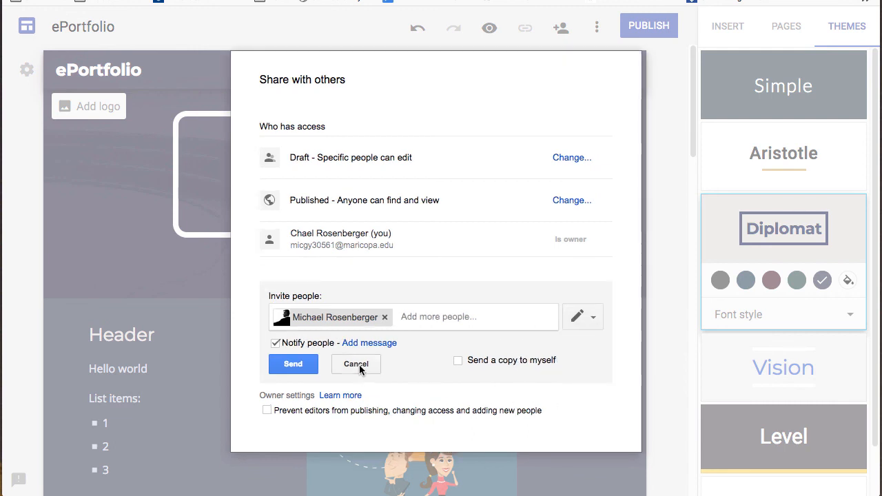
left_click(358, 364)
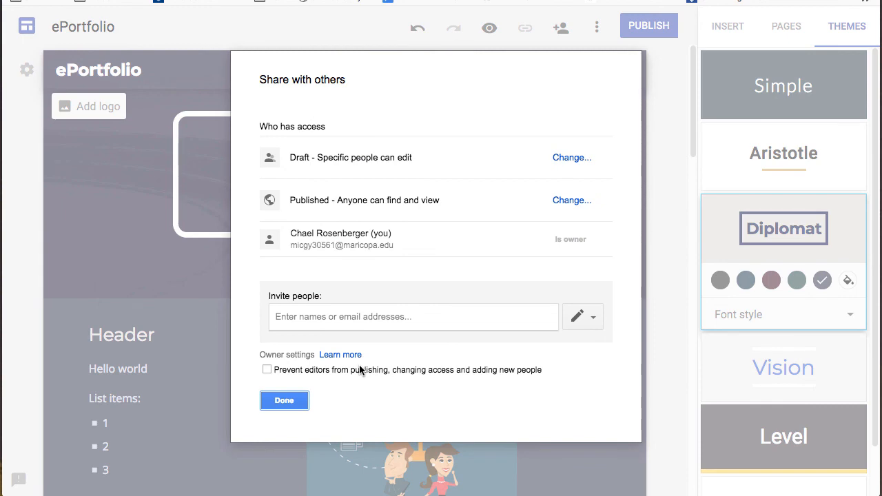
left_click(285, 400)
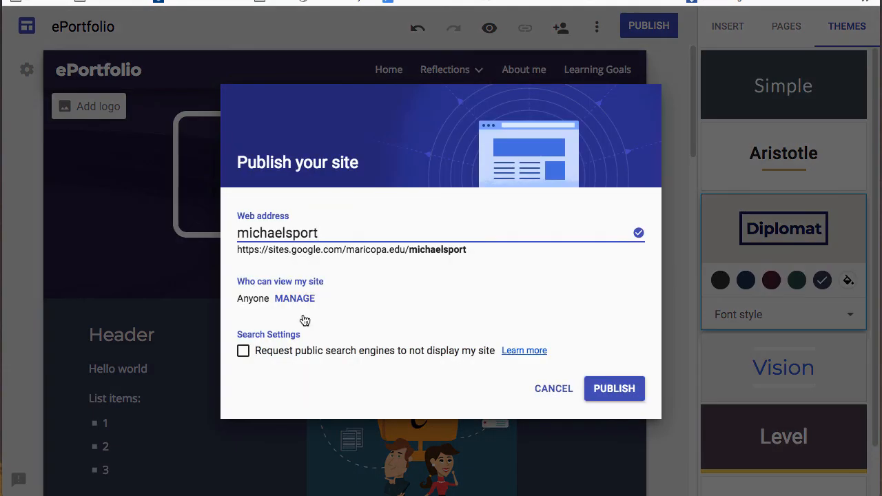
- Publish the ePortfolio, open the live Journals page, and scroll to the embedded Drive files
left_click(616, 390)
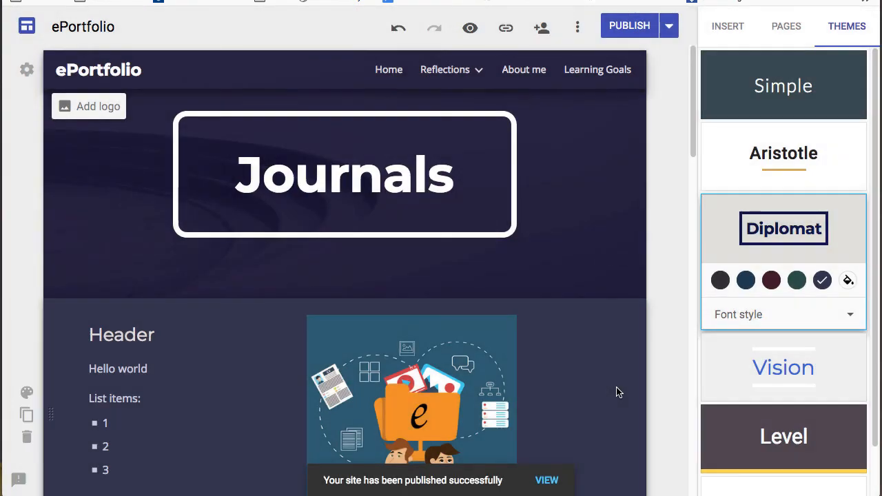
left_click(546, 480)
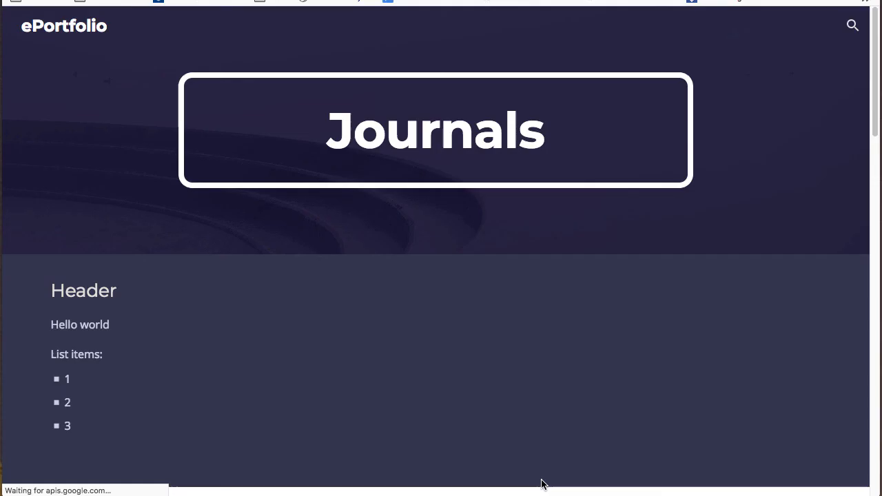
scroll(589, 322, "down", 7)
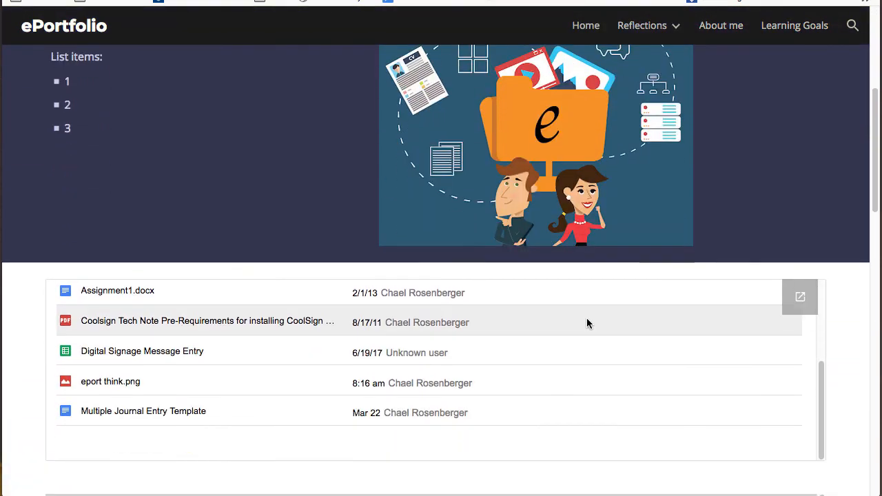